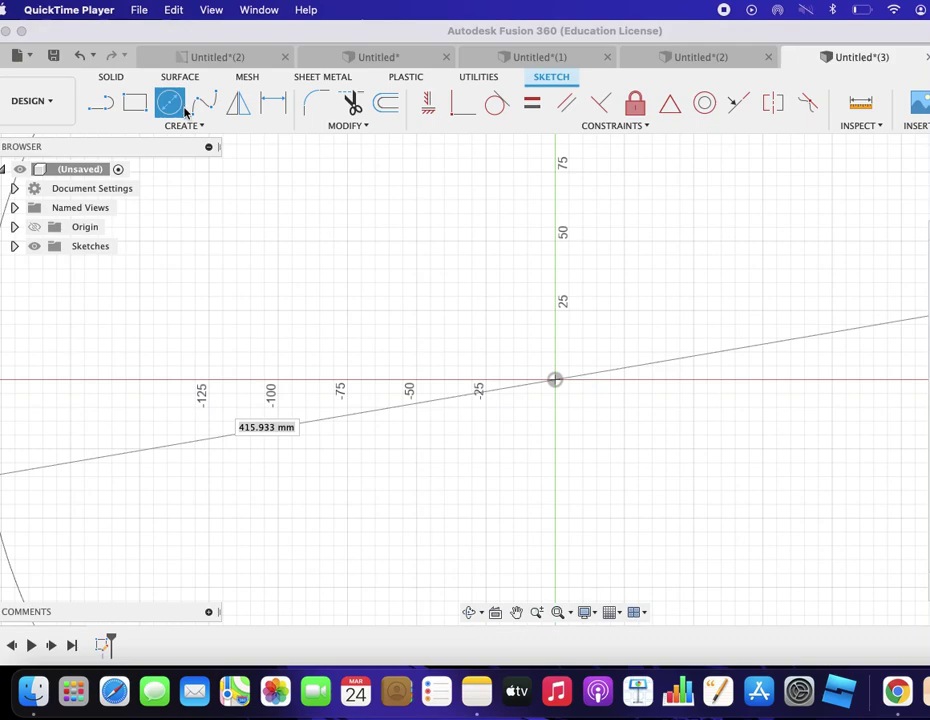
- Undo the oversized circle drawn around the origin, leaving the sketch without it
{"action": "left_click", "coordinate": [367, 263]}
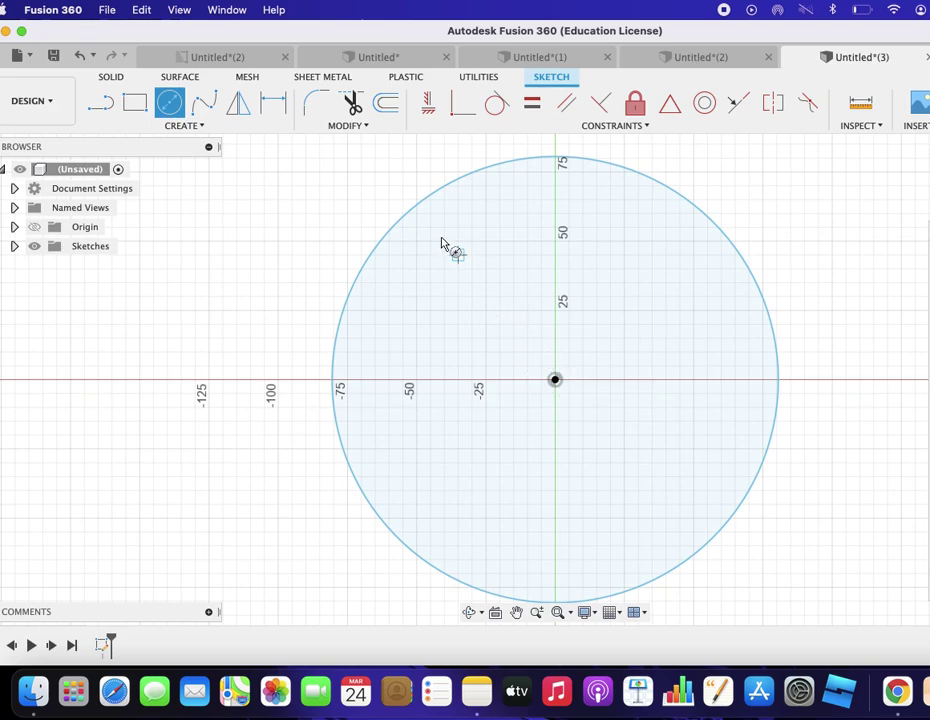
{"action": "left_click", "coordinate": [412, 208]}
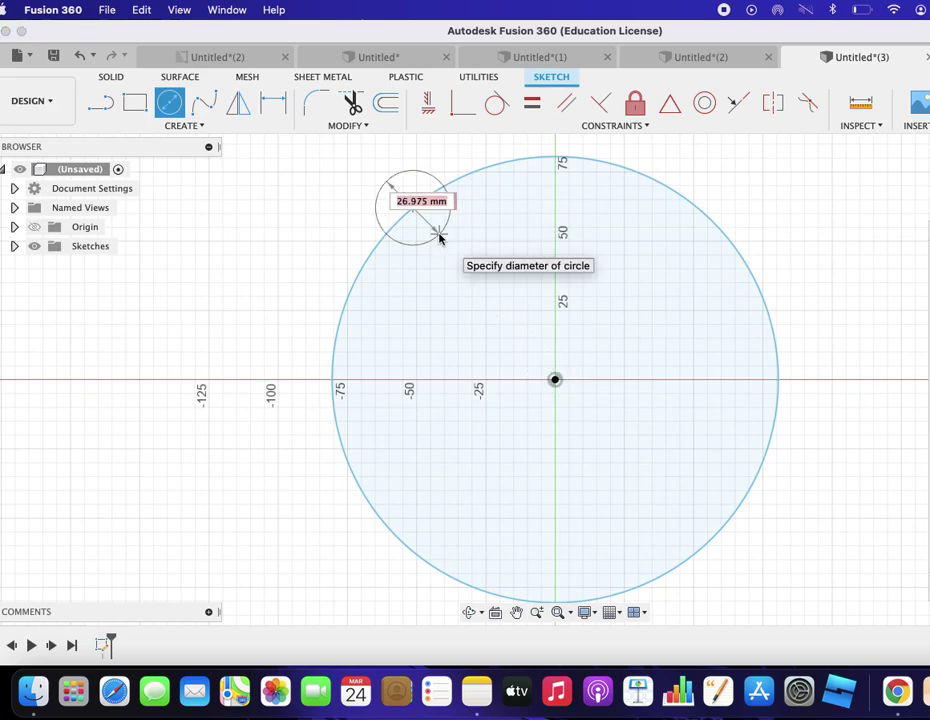
{"action": "key", "text": "Escape"}
{"action": "key", "text": "super+z"}
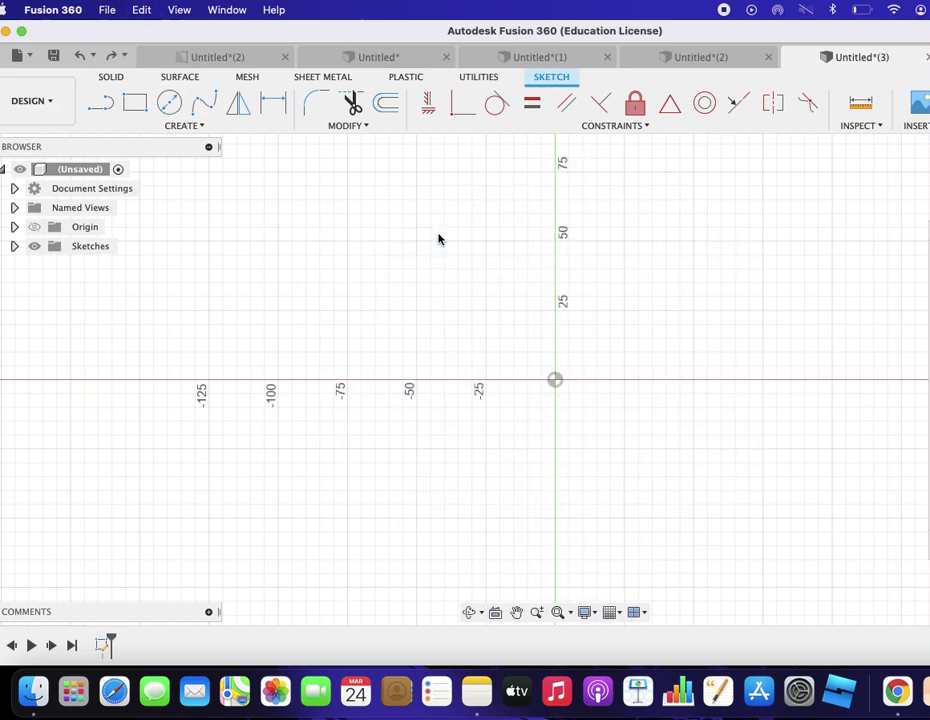
{"action": "scroll", "coordinate": [438, 239], "scroll_direction": "up", "scroll_amount": 1}
- Draw a centre-diameter circle about 30 mm across on the origin and begin a line from its centre
{"action": "left_click", "coordinate": [165, 115]}
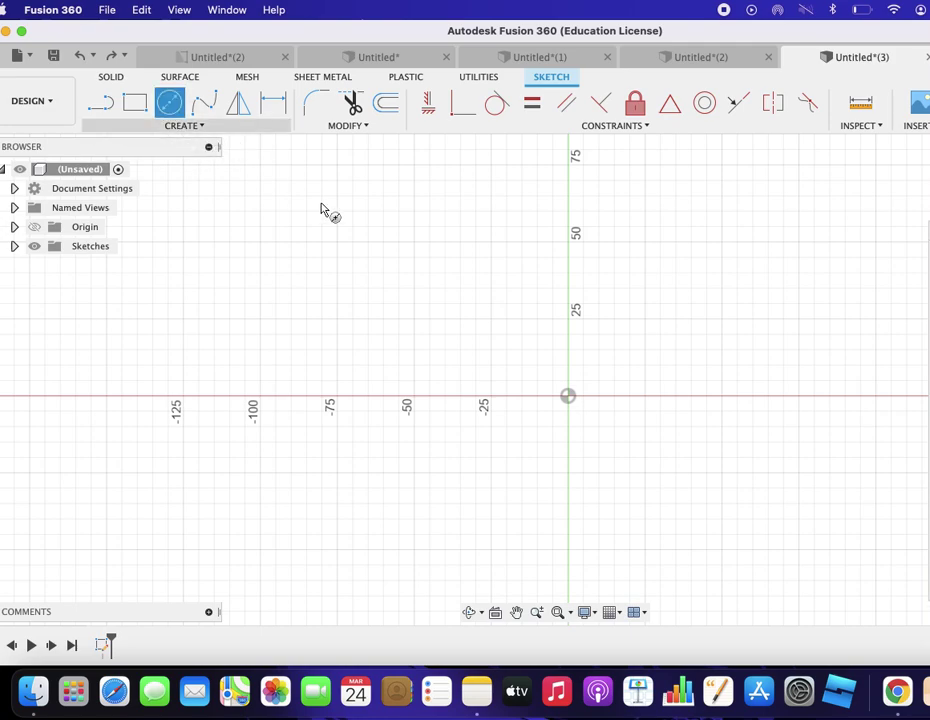
{"action": "left_click", "coordinate": [571, 399]}
{"action": "left_click", "coordinate": [595, 437]}
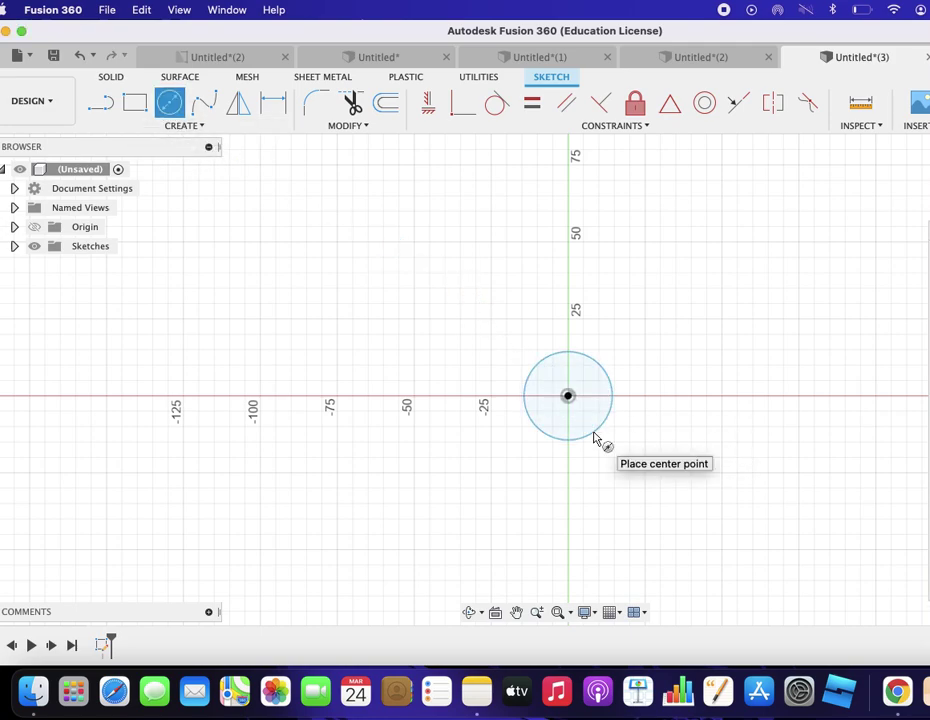
{"action": "left_click", "coordinate": [138, 113]}
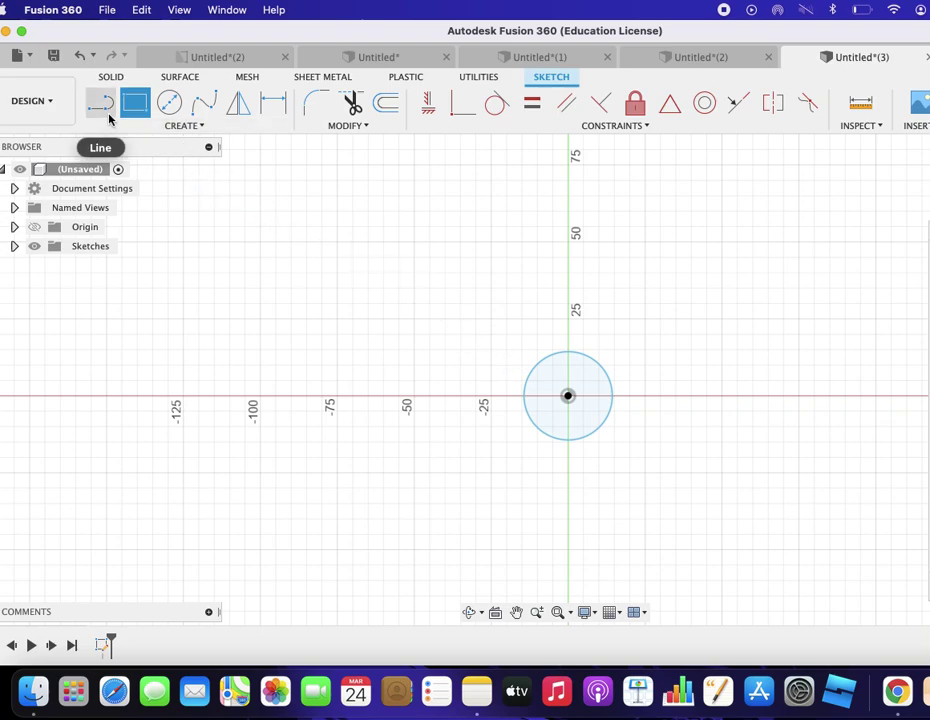
{"action": "left_click", "coordinate": [108, 114]}
{"action": "left_click", "coordinate": [568, 396]}
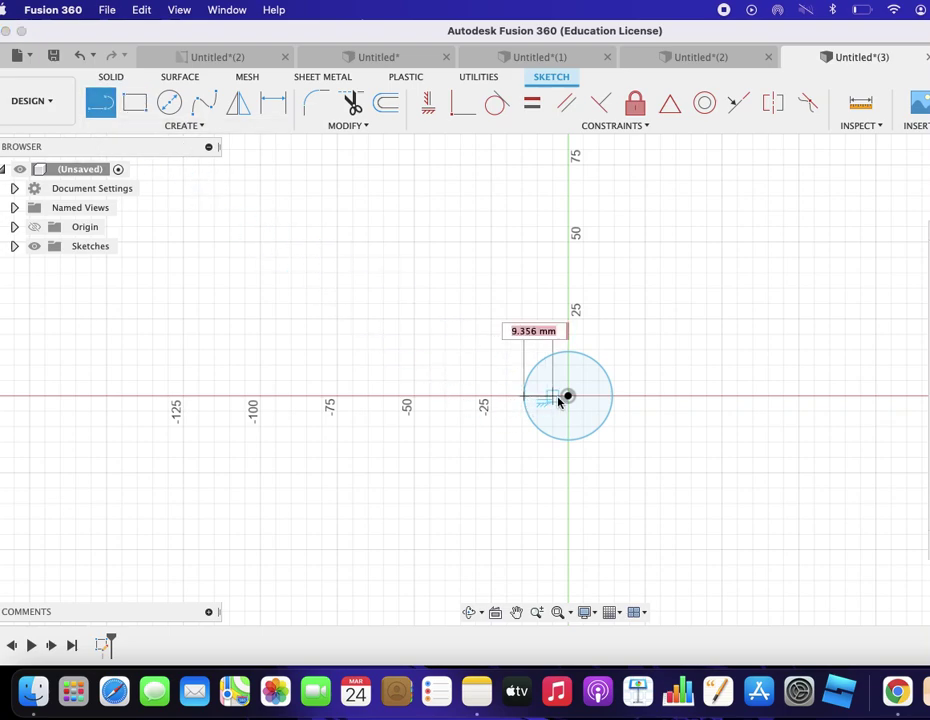
- Add a radius line to the circle's top, trim to the upper-left quarter, and exit the sketch
{"action": "double_click", "coordinate": [568, 353]}
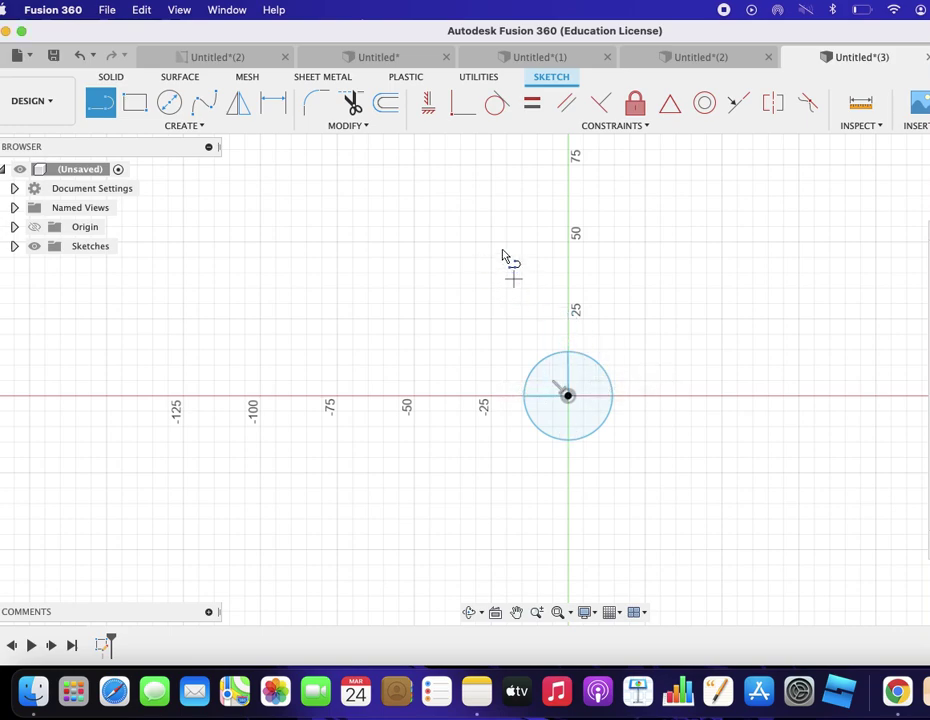
{"action": "left_click", "coordinate": [351, 103]}
{"action": "left_click", "coordinate": [590, 365]}
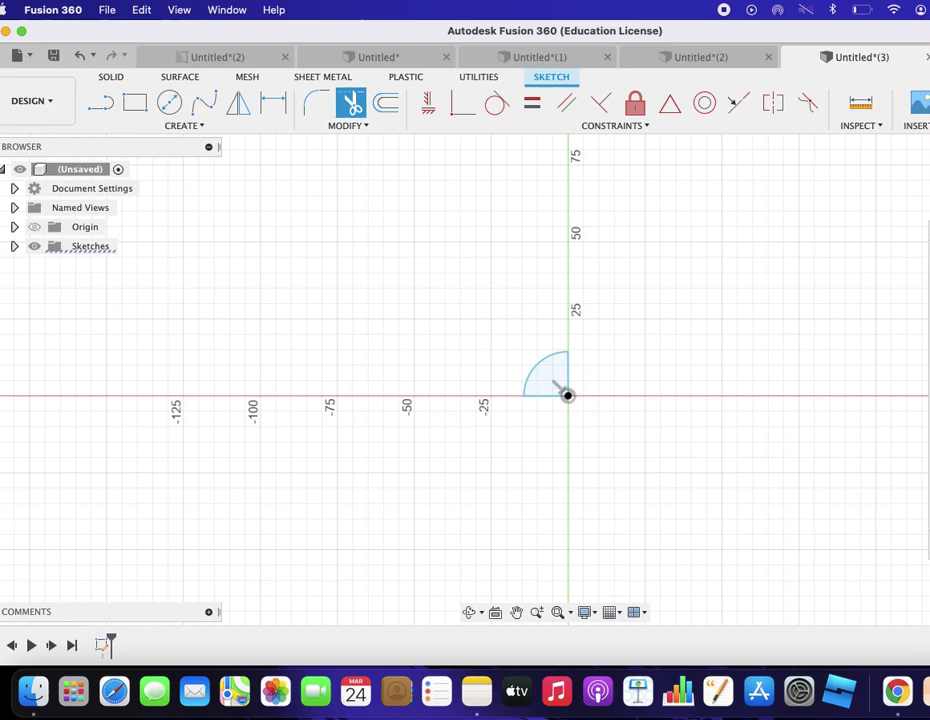
{"action": "key", "text": "Escape"}
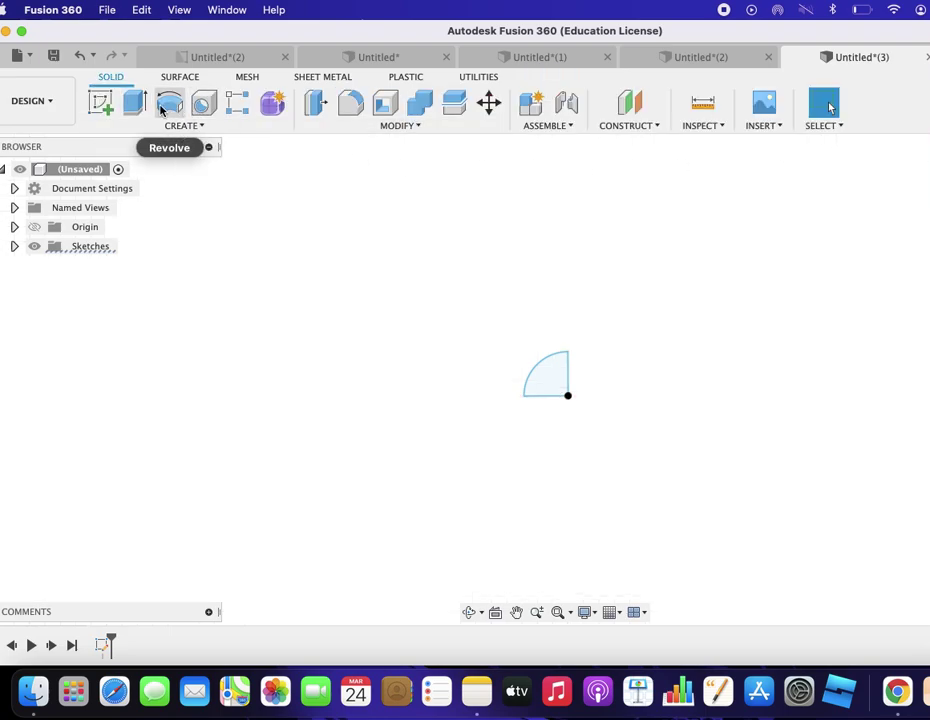
{"action": "left_click", "coordinate": [166, 104]}
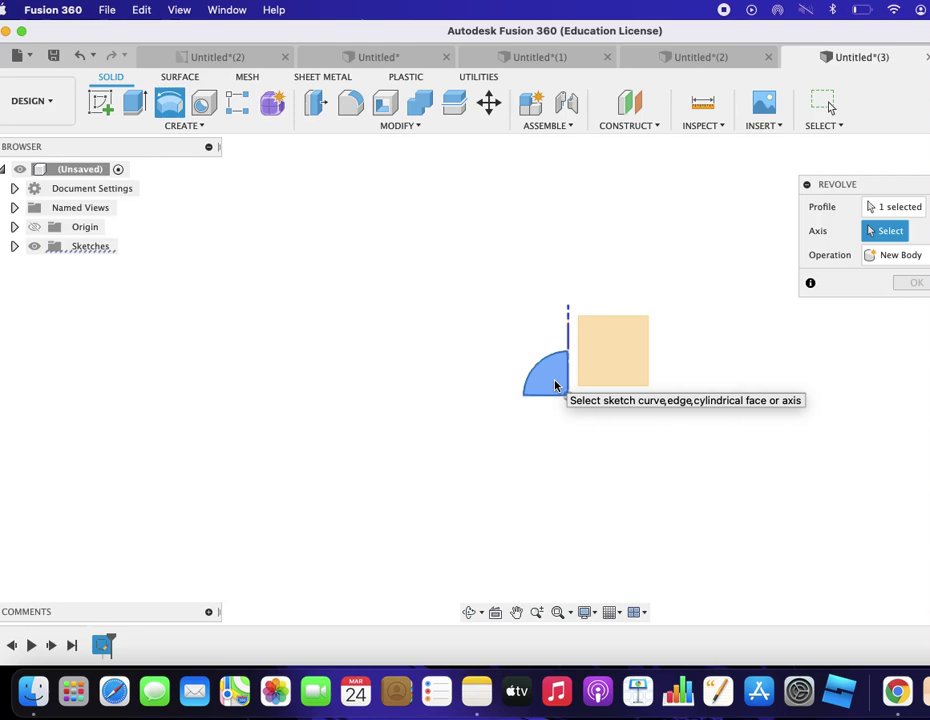
{"action": "left_click", "coordinate": [873, 213]}
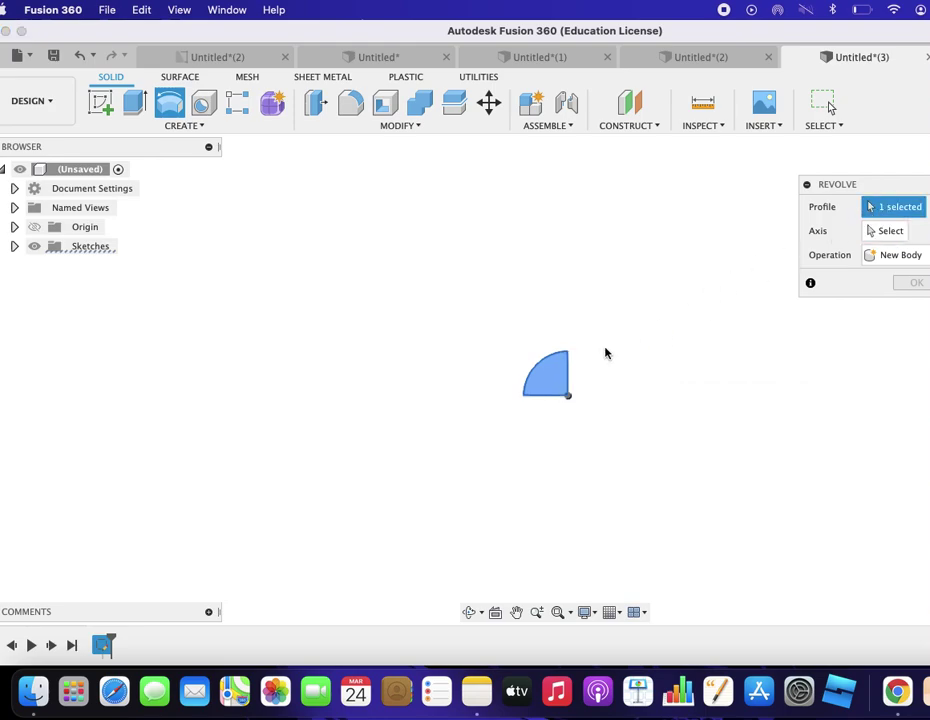
{"action": "left_click", "coordinate": [548, 380]}
{"action": "left_click", "coordinate": [549, 382]}
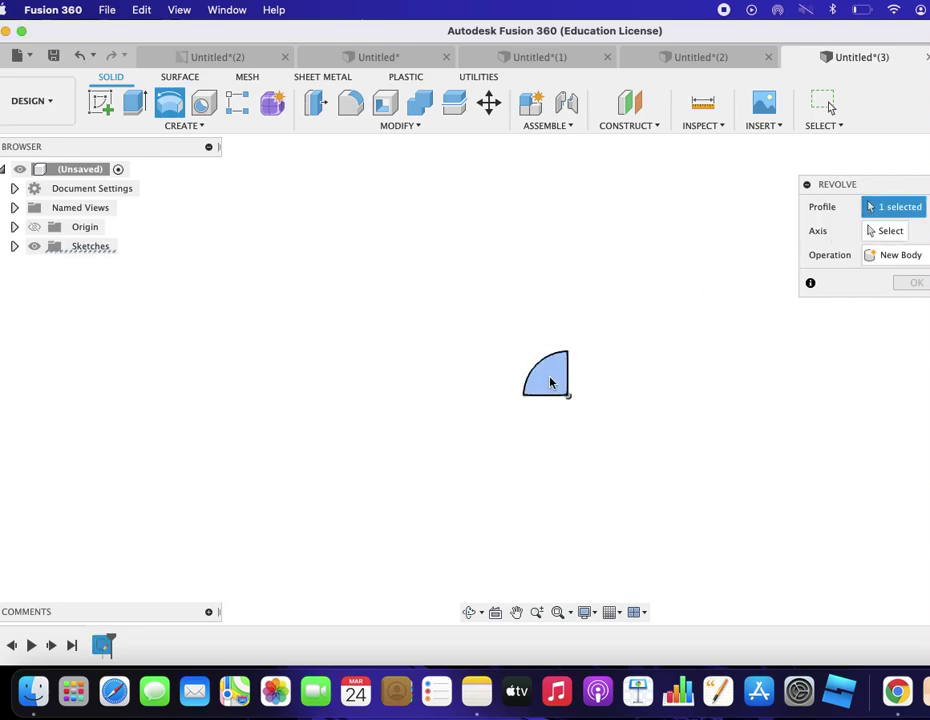
{"action": "left_click", "coordinate": [886, 231]}
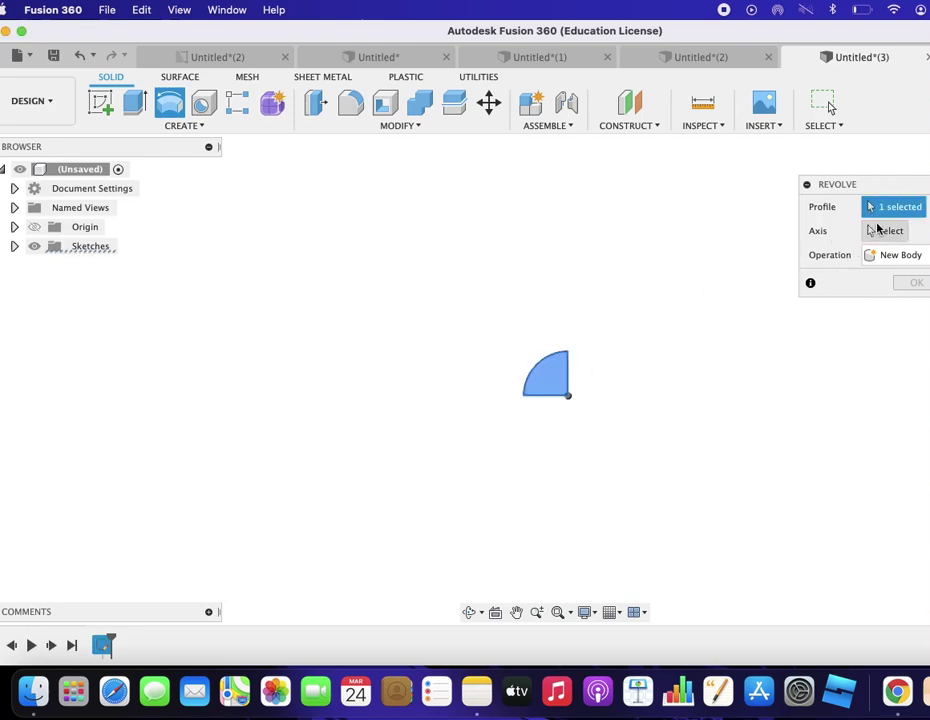
{"action": "left_click", "coordinate": [548, 397]}
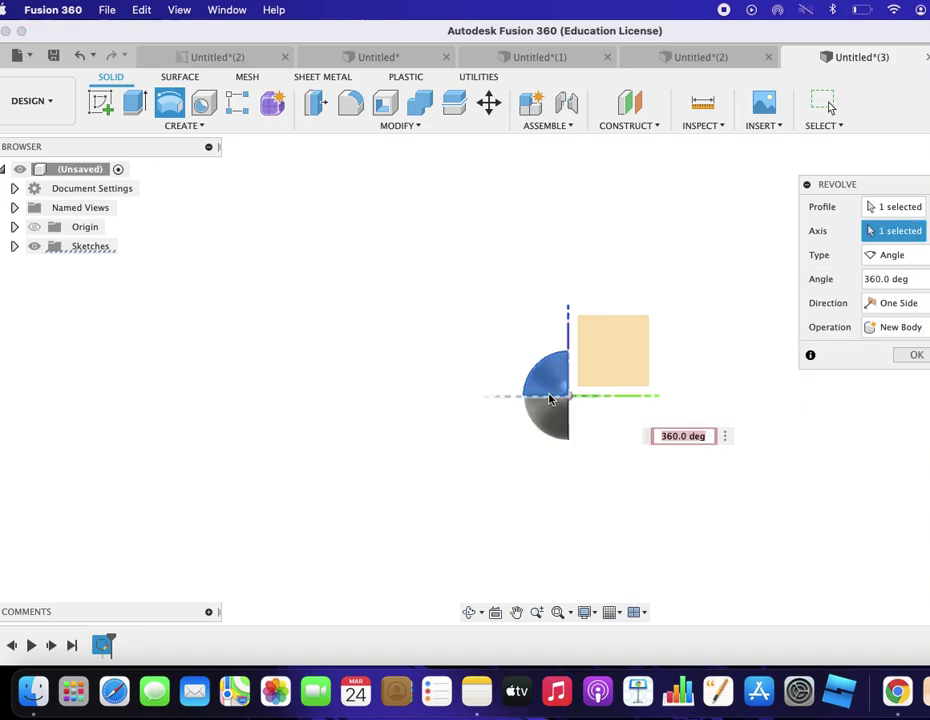
{"action": "key", "text": "Escape"}
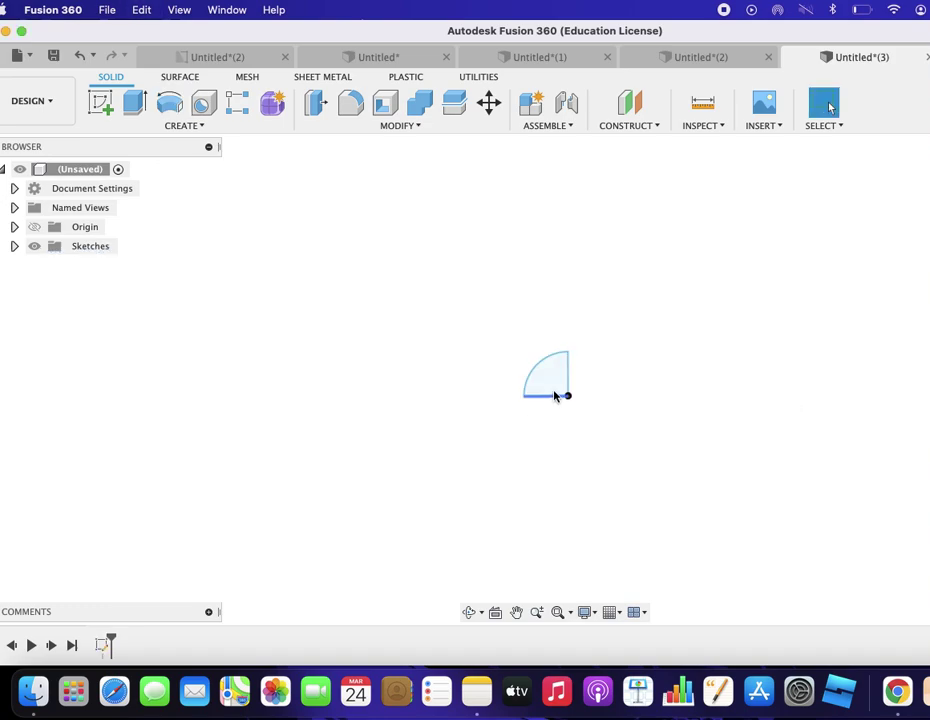
{"action": "left_click", "coordinate": [553, 384]}
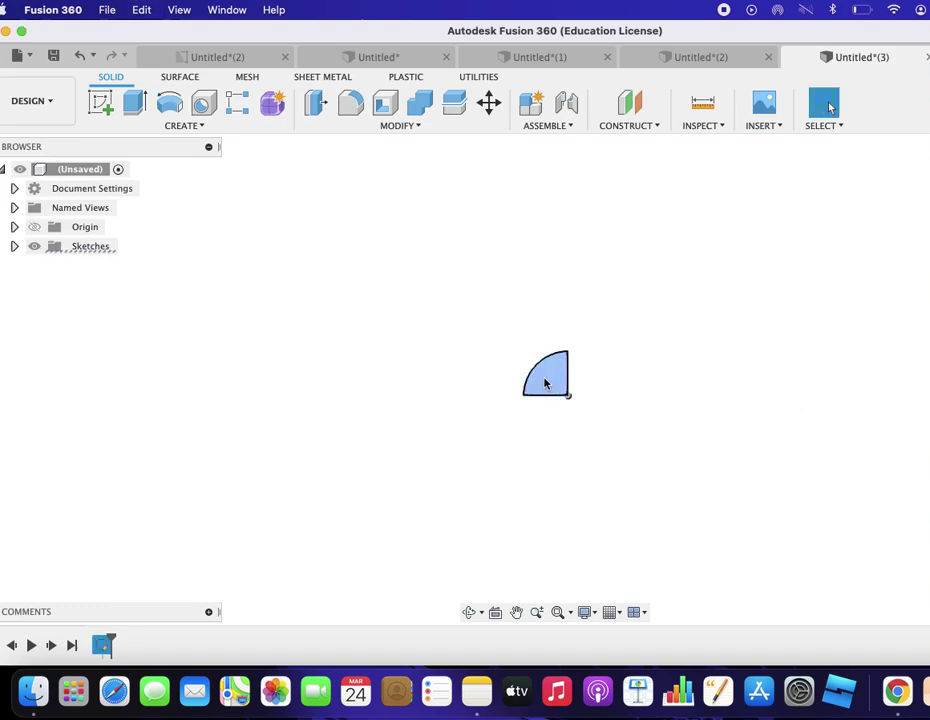
{"action": "left_click", "coordinate": [169, 103]}
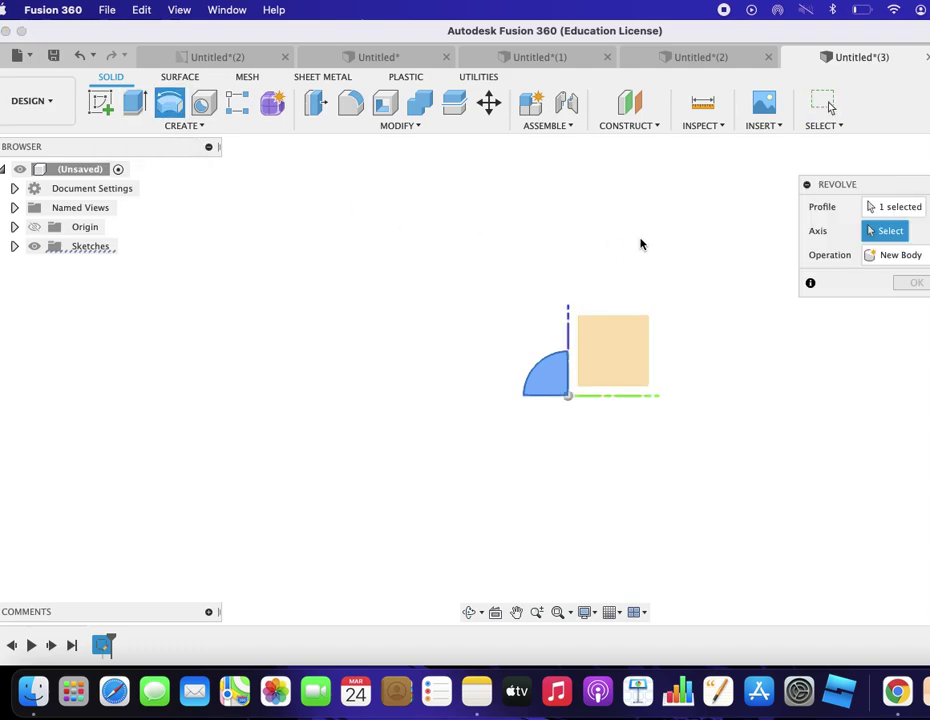
{"action": "left_click", "coordinate": [868, 207]}
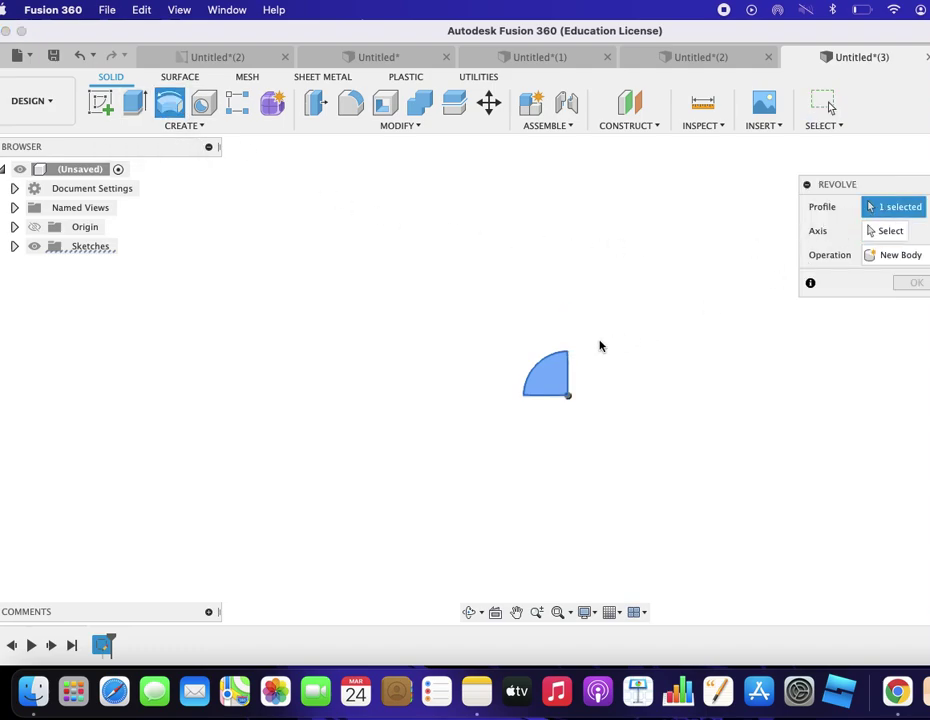
{"action": "left_click", "coordinate": [546, 379]}
{"action": "left_click", "coordinate": [546, 379]}
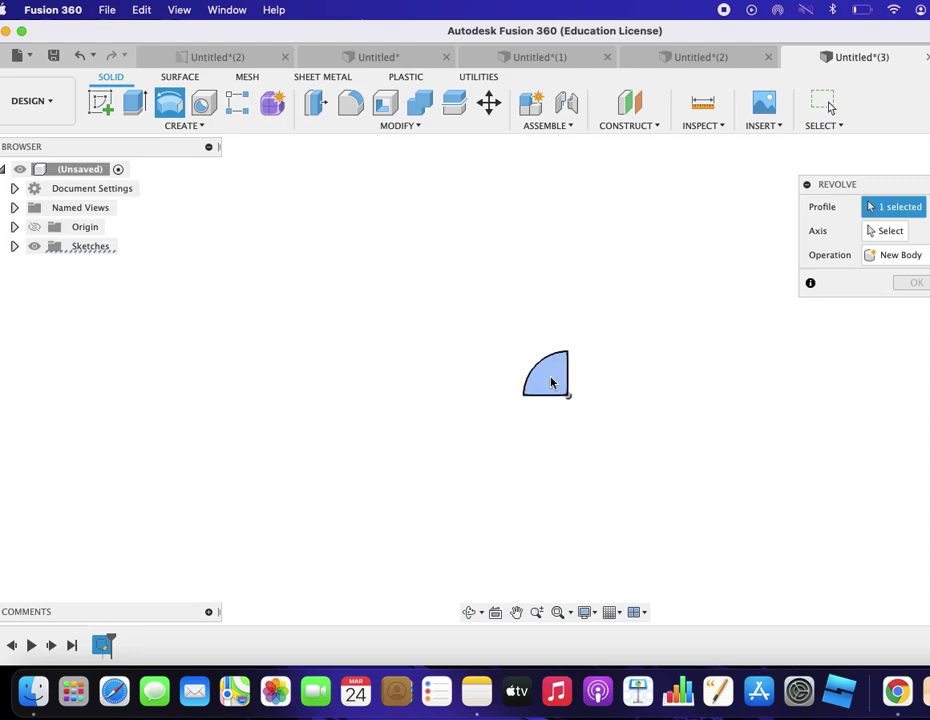
{"action": "left_click", "coordinate": [889, 232]}
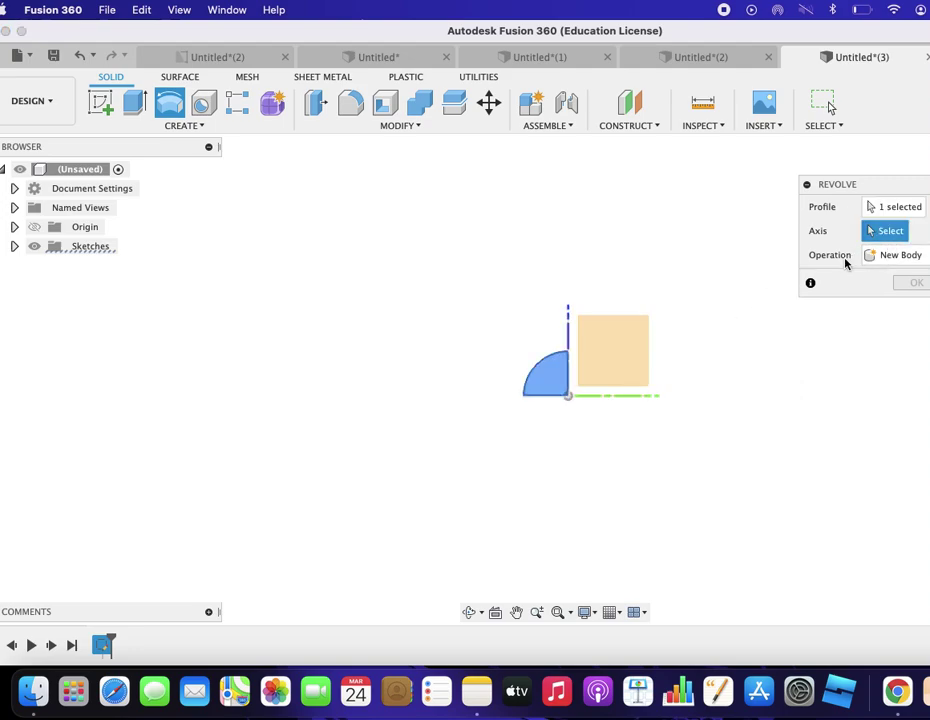
{"action": "left_click", "coordinate": [627, 396]}
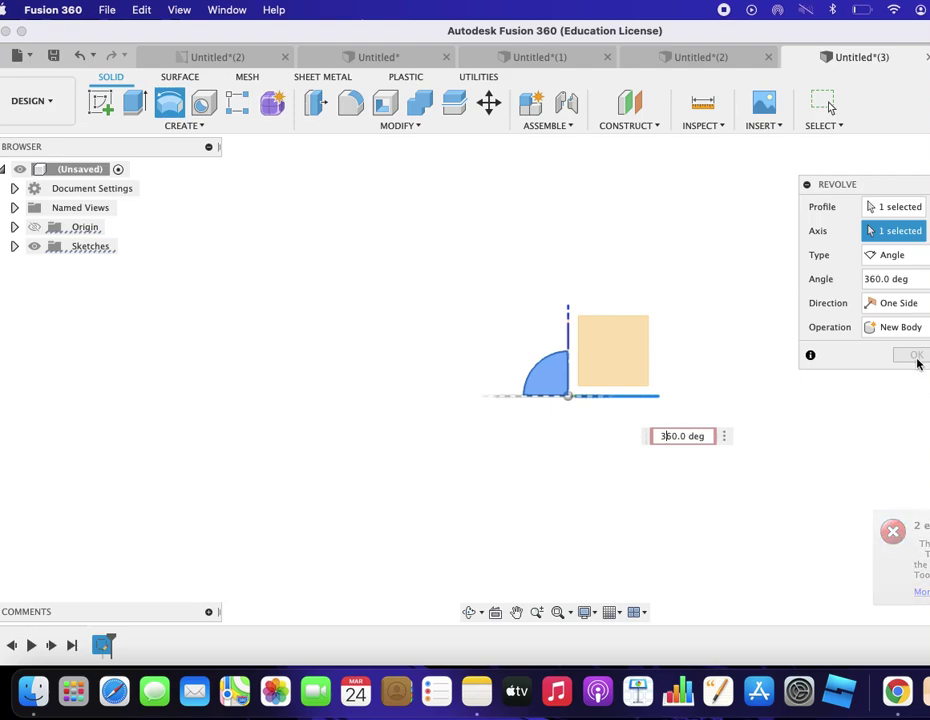
{"action": "key", "text": "Escape"}
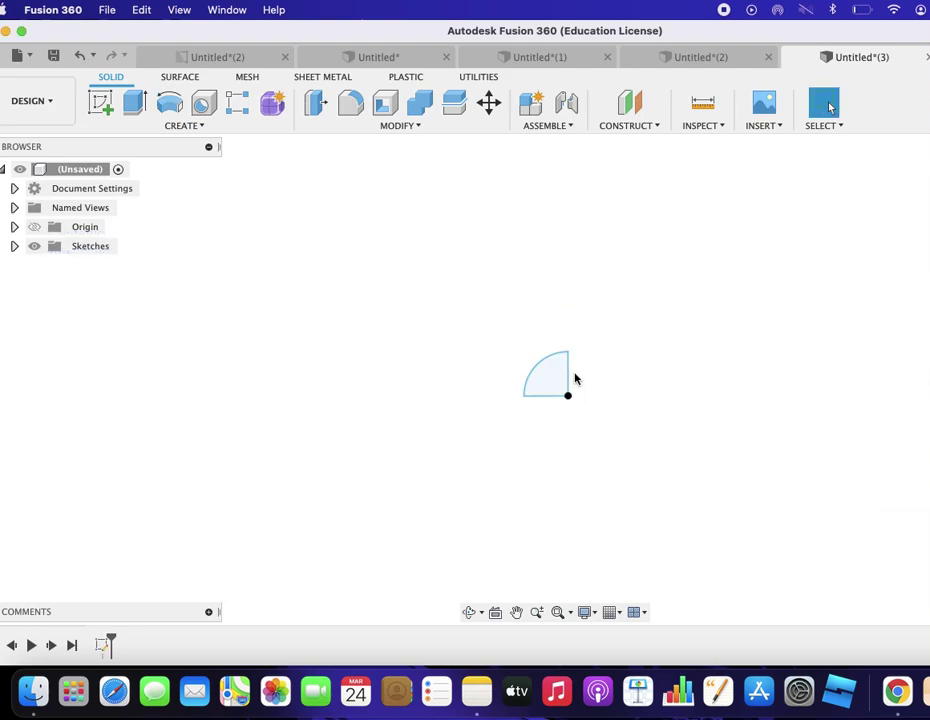
{"action": "left_click", "coordinate": [555, 377]}
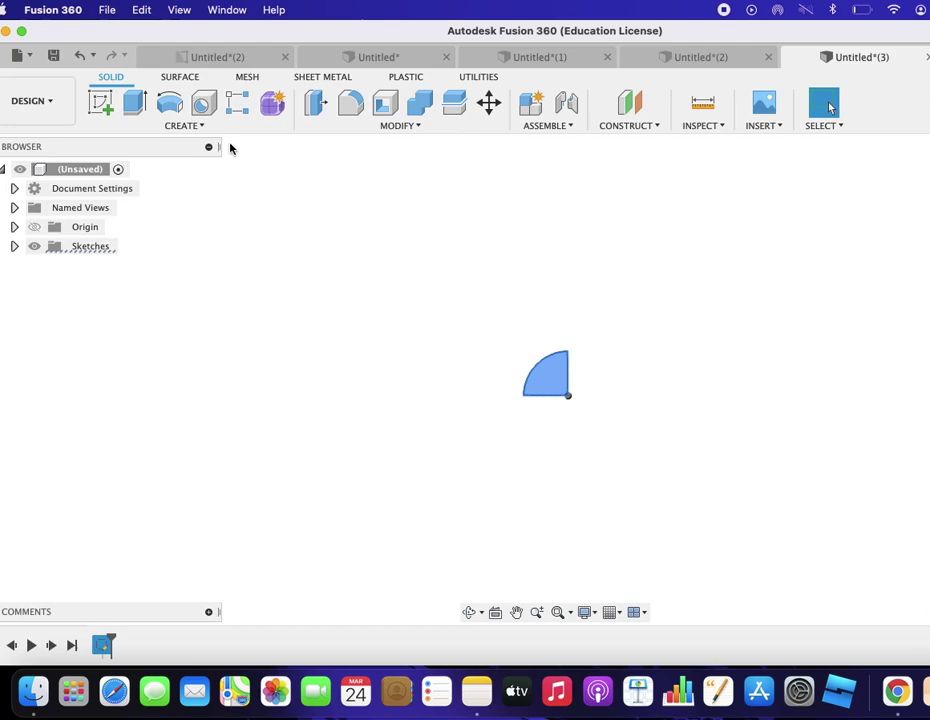
- Revolve the quarter-circle profile 360° about its vertical edge into a solid hemisphere
{"action": "left_click", "coordinate": [171, 104]}
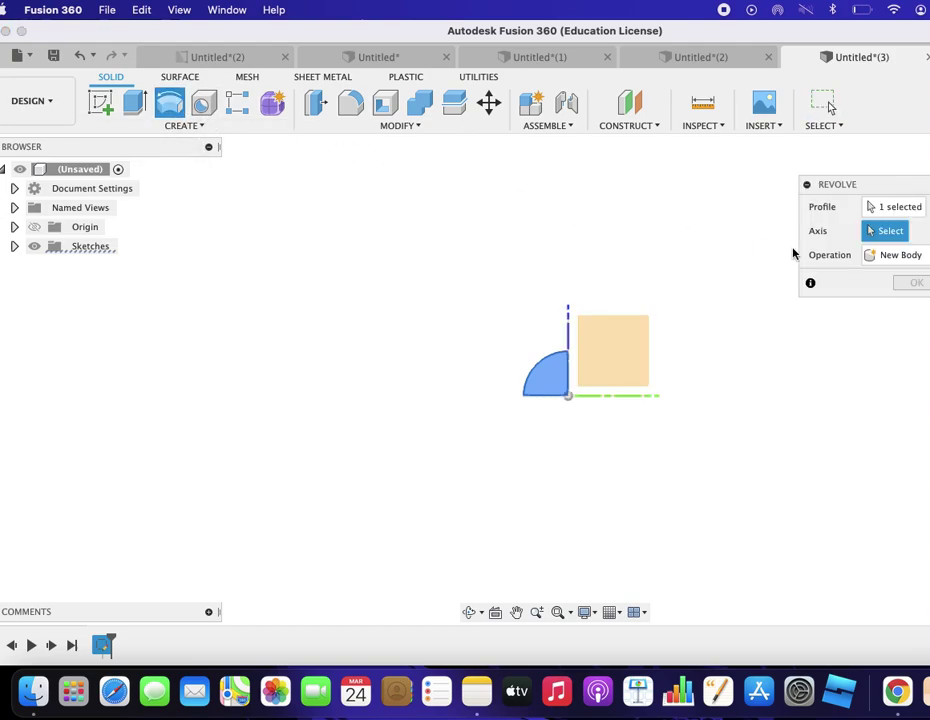
{"action": "left_click", "coordinate": [869, 207]}
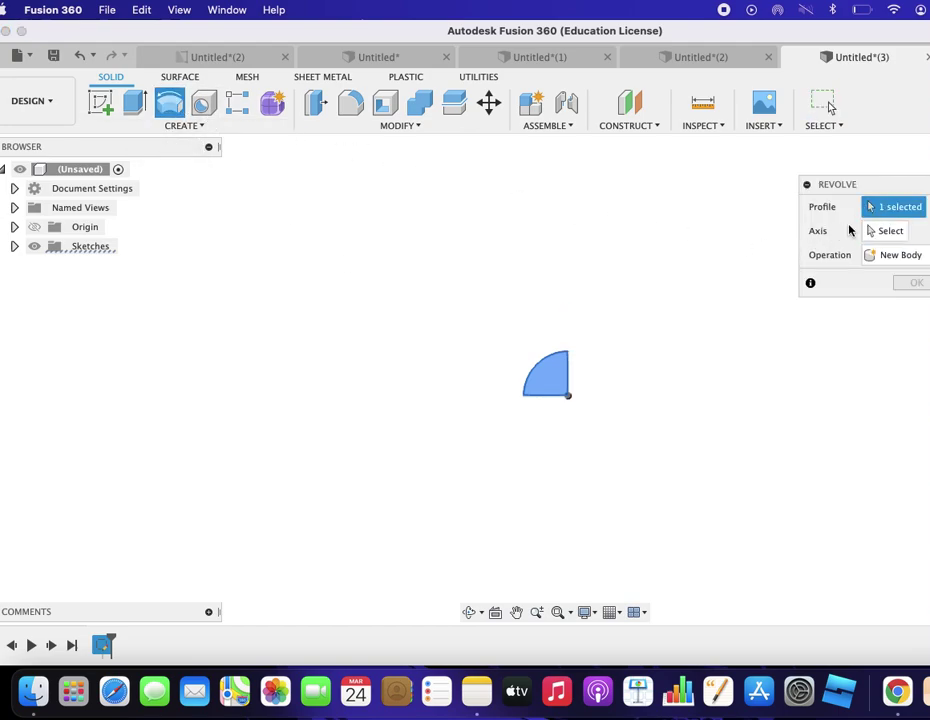
{"action": "left_click", "coordinate": [551, 373]}
{"action": "left_click", "coordinate": [551, 373]}
{"action": "left_click", "coordinate": [891, 231]}
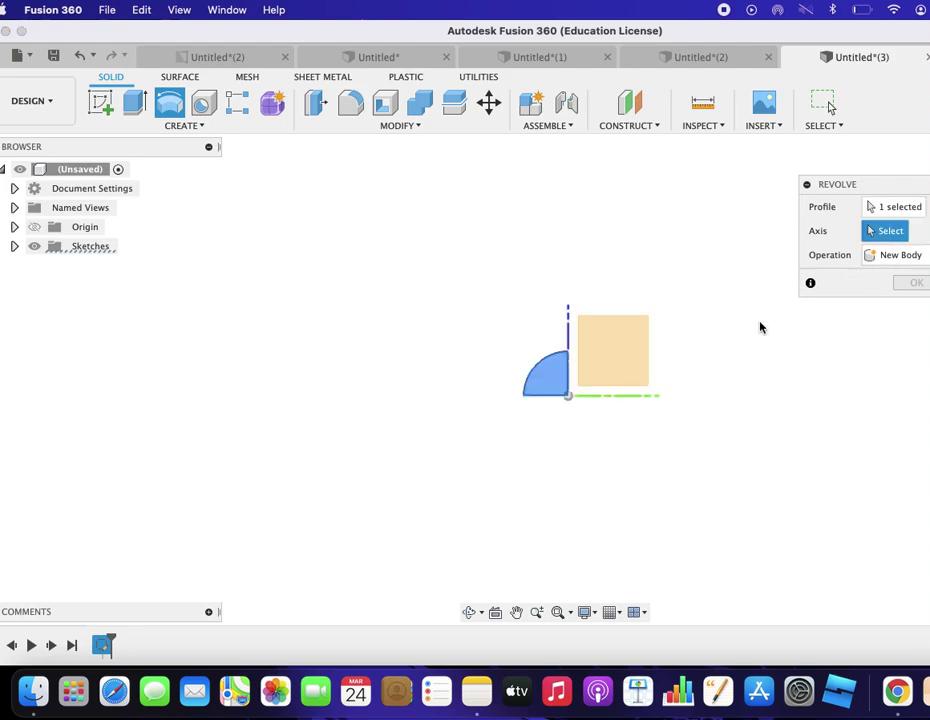
{"action": "left_click", "coordinate": [567, 375]}
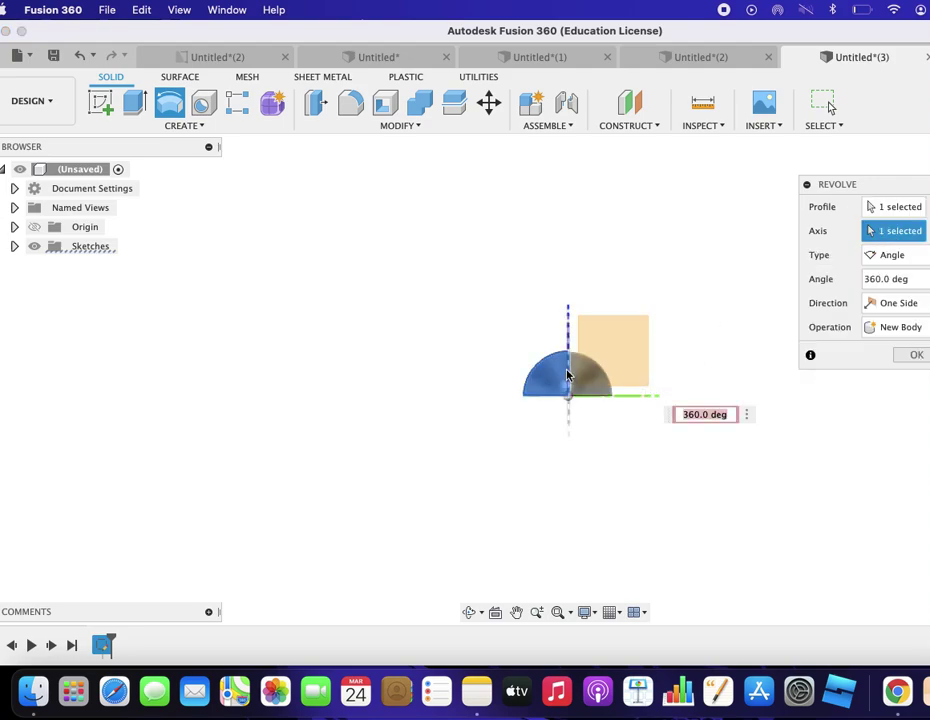
{"action": "left_click", "coordinate": [913, 353]}
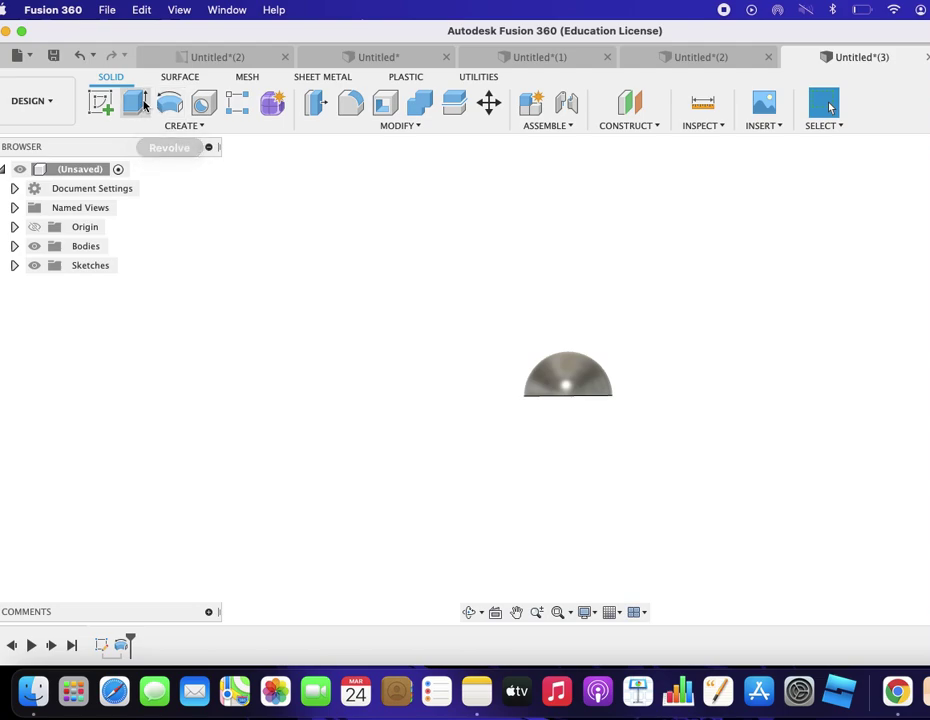
{"action": "left_click", "coordinate": [115, 128]}
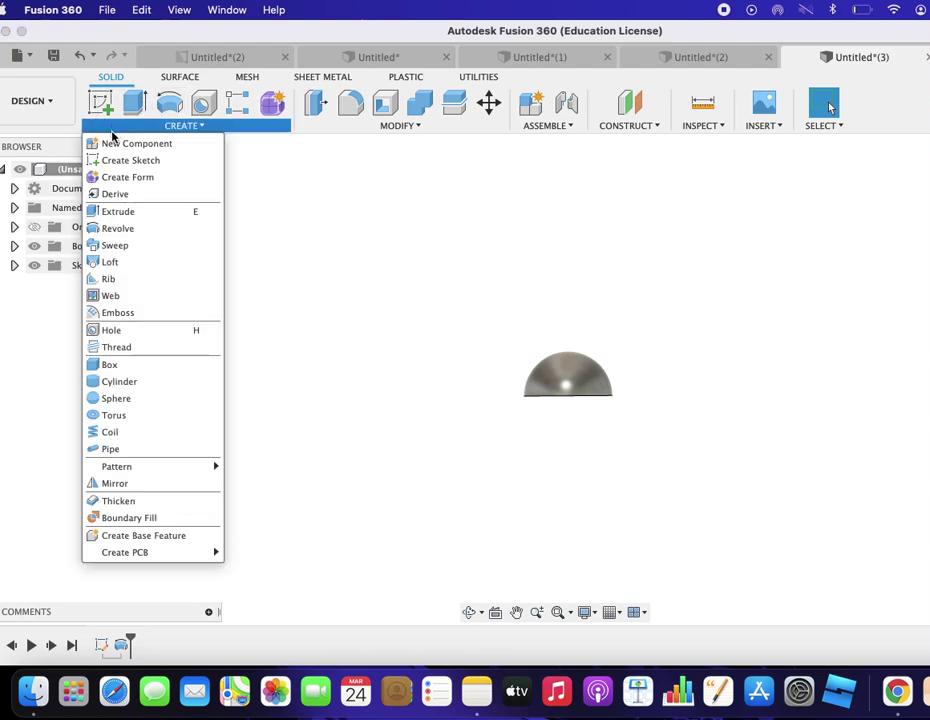
- Start a new sketch and draw a short slanted antenna line, about 17 mm, above the dome
{"action": "left_click", "coordinate": [118, 160]}
{"action": "left_click", "coordinate": [572, 400]}
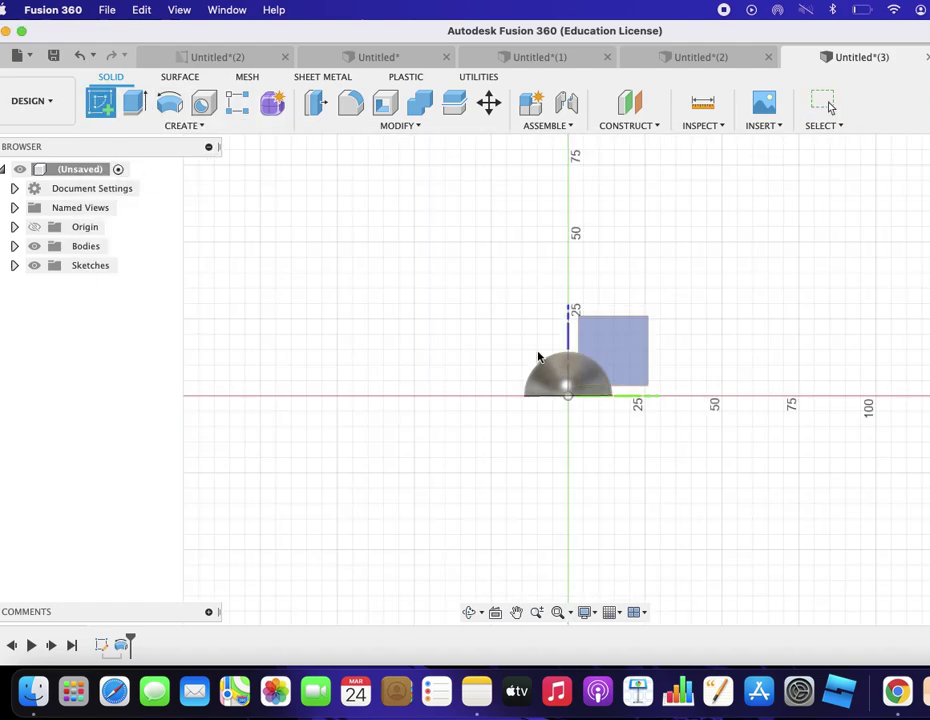
{"action": "left_click", "coordinate": [100, 103]}
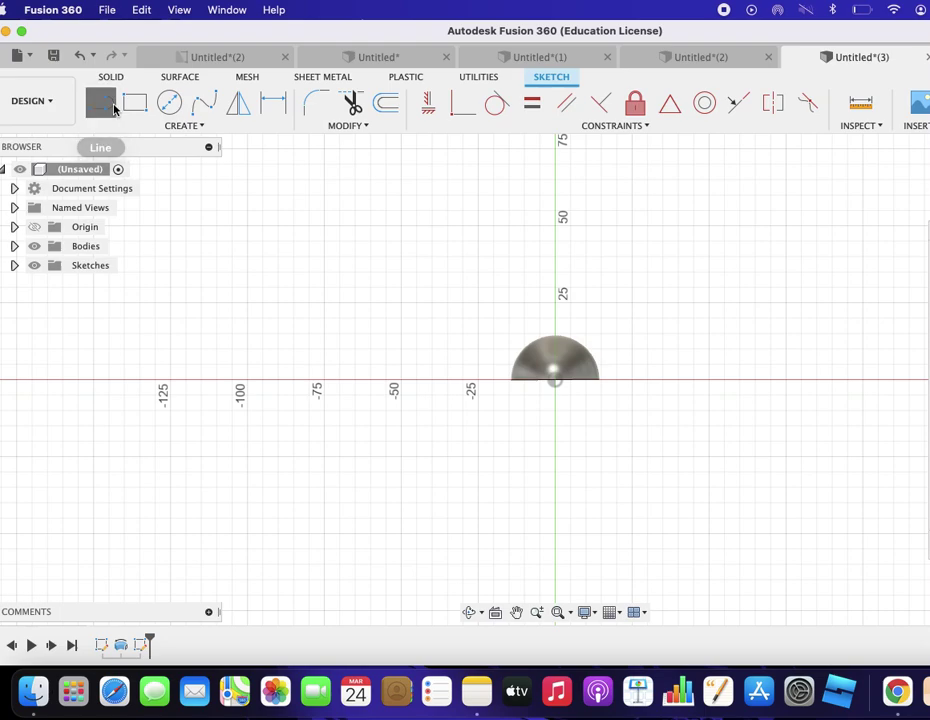
{"action": "left_click", "coordinate": [520, 341]}
{"action": "left_click", "coordinate": [485, 299]}
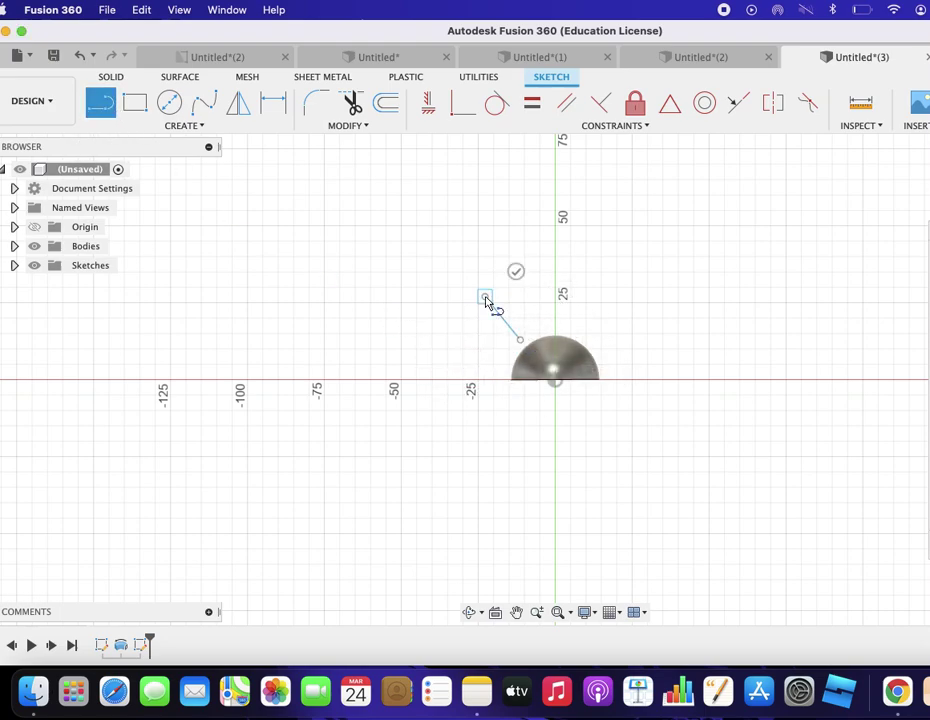
{"action": "left_click_drag", "start_coordinate": [486, 299], "coordinate": [530, 340]}
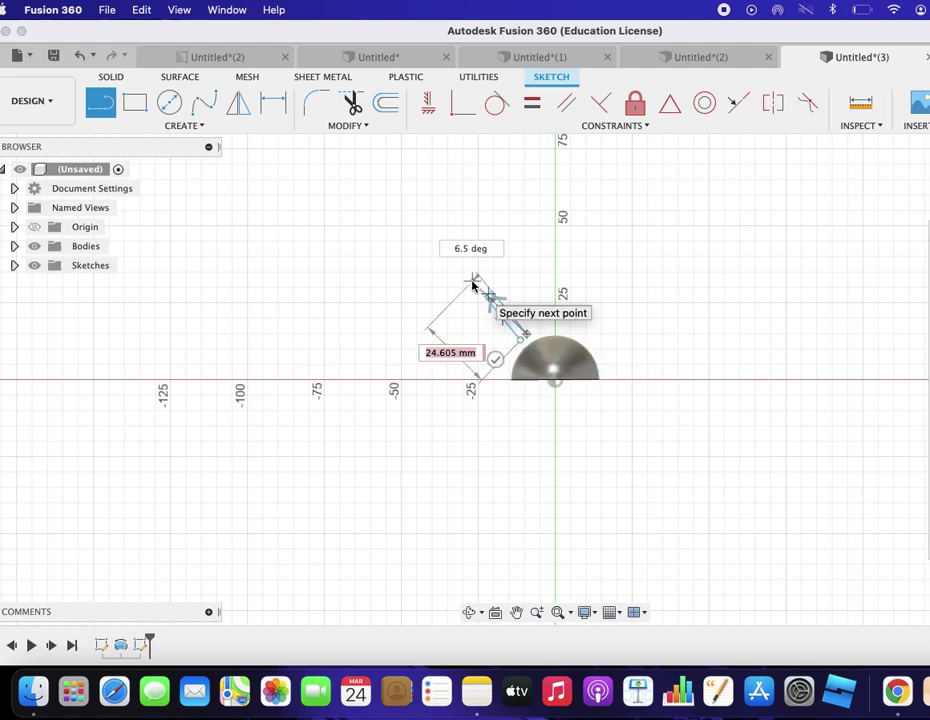
{"action": "key", "text": "Escape"}
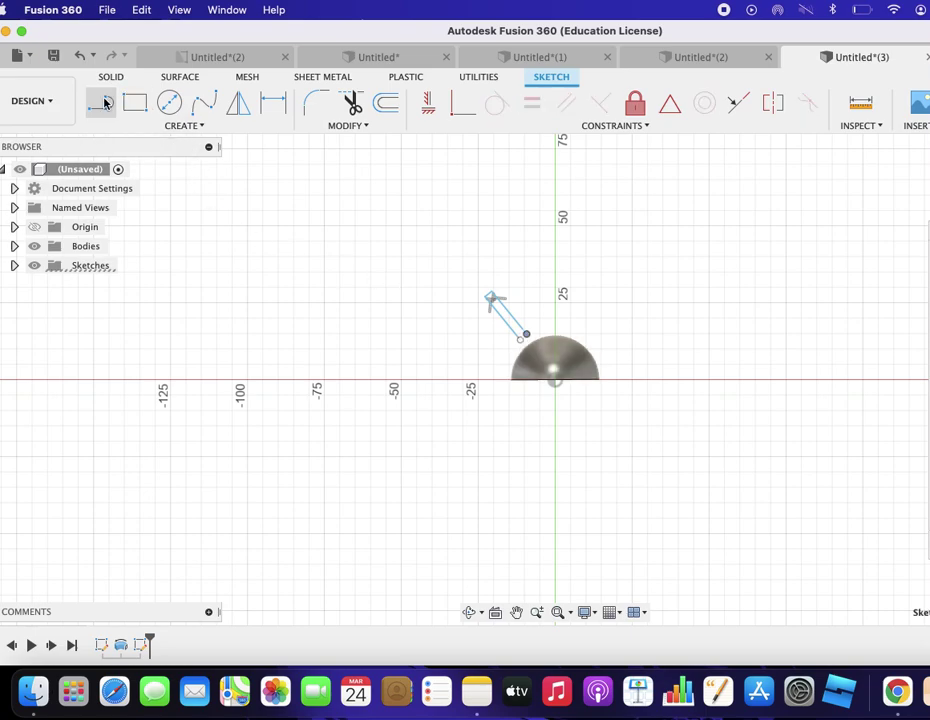
- Add a second antenna line and a small 2-tangent circle at the antenna's upper tip
{"action": "left_click", "coordinate": [100, 102]}
{"action": "left_click", "coordinate": [527, 339]}
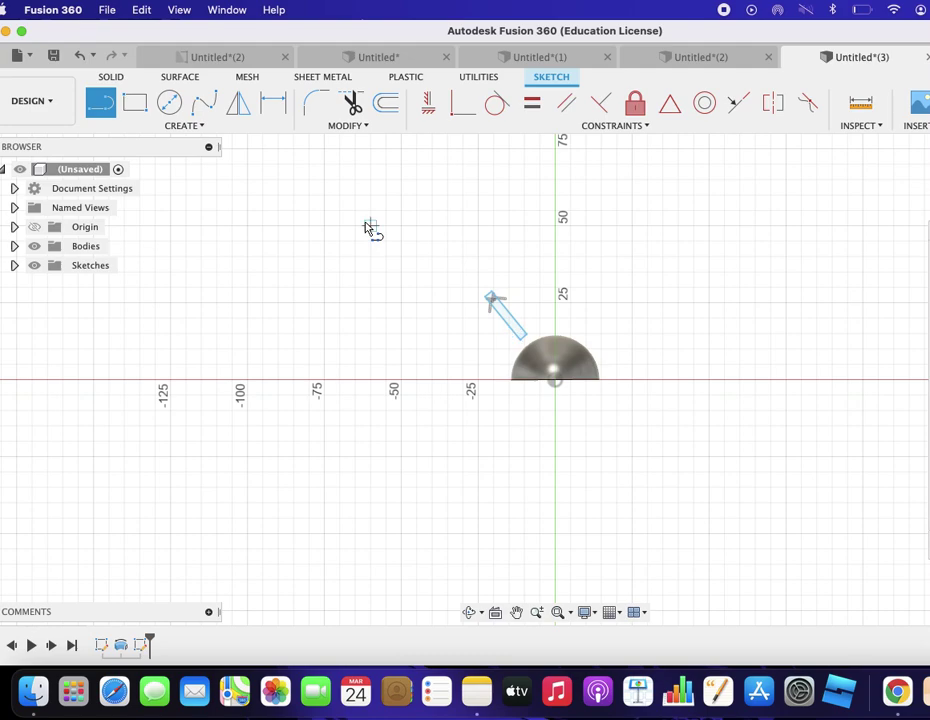
{"action": "left_click", "coordinate": [170, 103]}
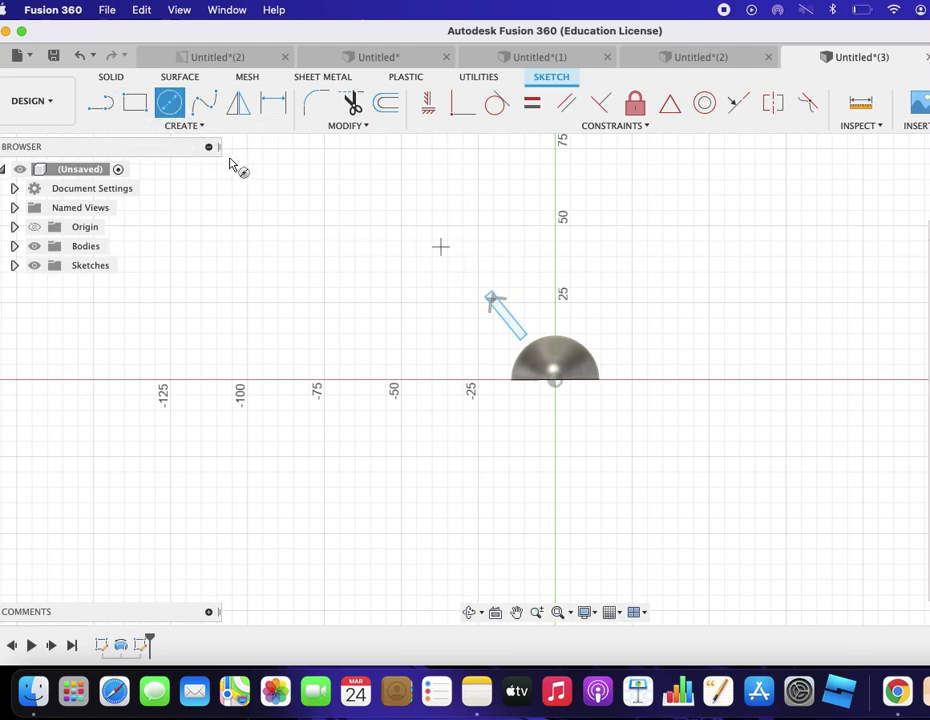
{"action": "left_click", "coordinate": [184, 130]}
{"action": "mouse_move", "coordinate": [114, 177]}
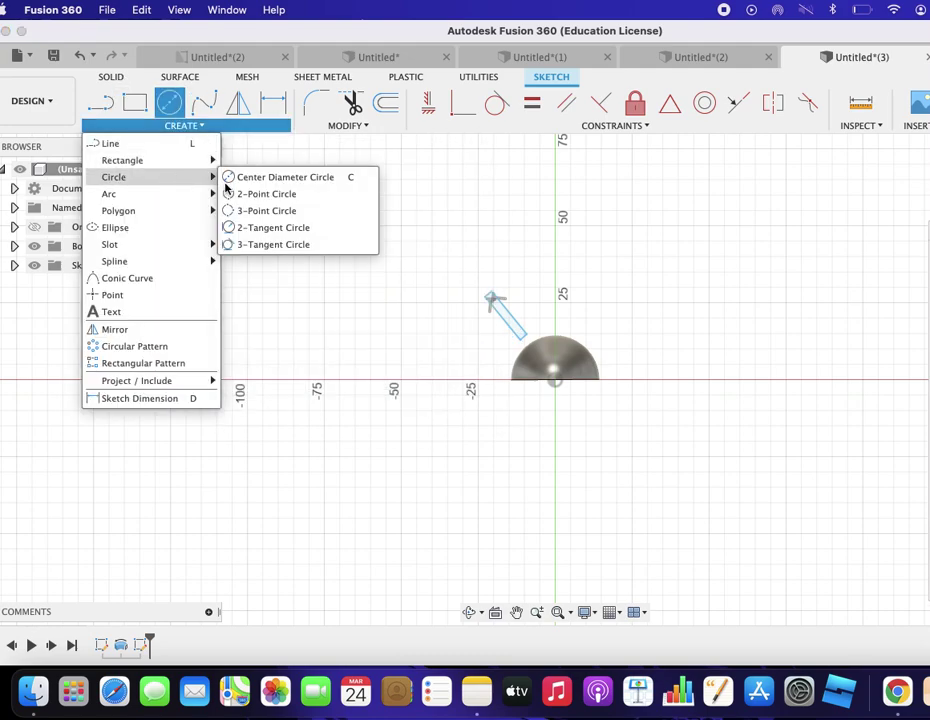
{"action": "left_click", "coordinate": [270, 227]}
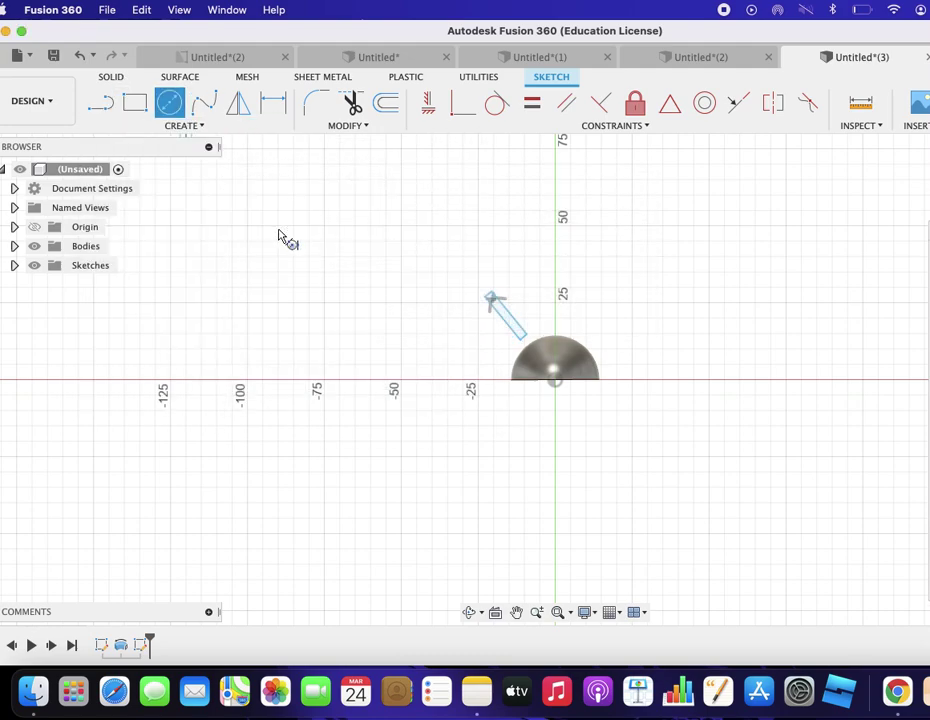
{"action": "left_click", "coordinate": [493, 299]}
{"action": "left_click", "coordinate": [486, 296]}
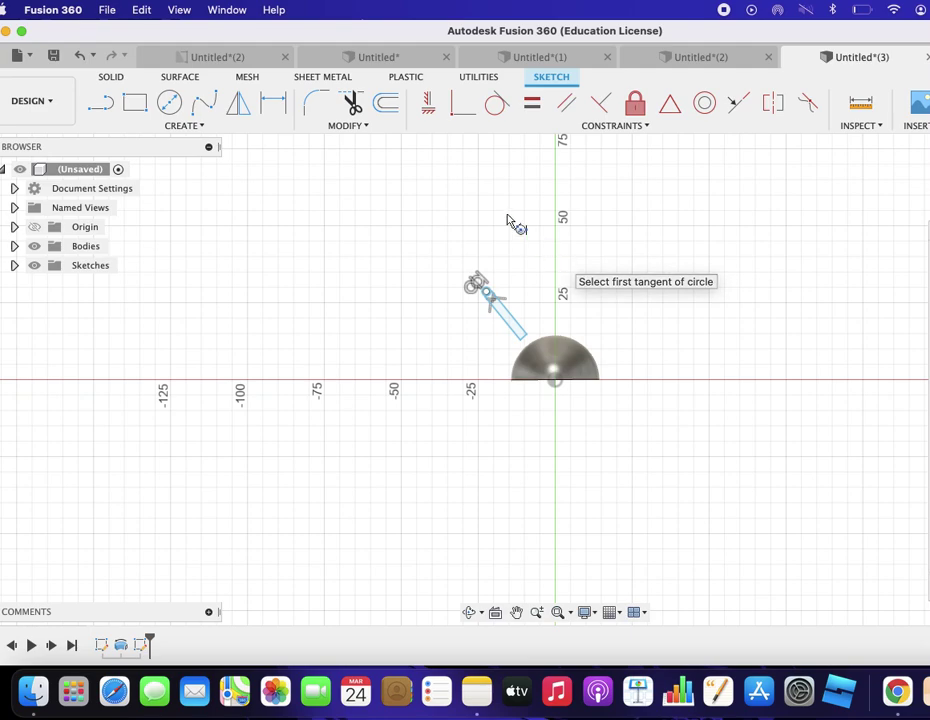
- Trim the excess part of the tip circle and finish the antenna sketch
{"action": "left_click", "coordinate": [353, 103]}
{"action": "scroll", "coordinate": [519, 284], "scroll_direction": "up", "scroll_amount": 3}
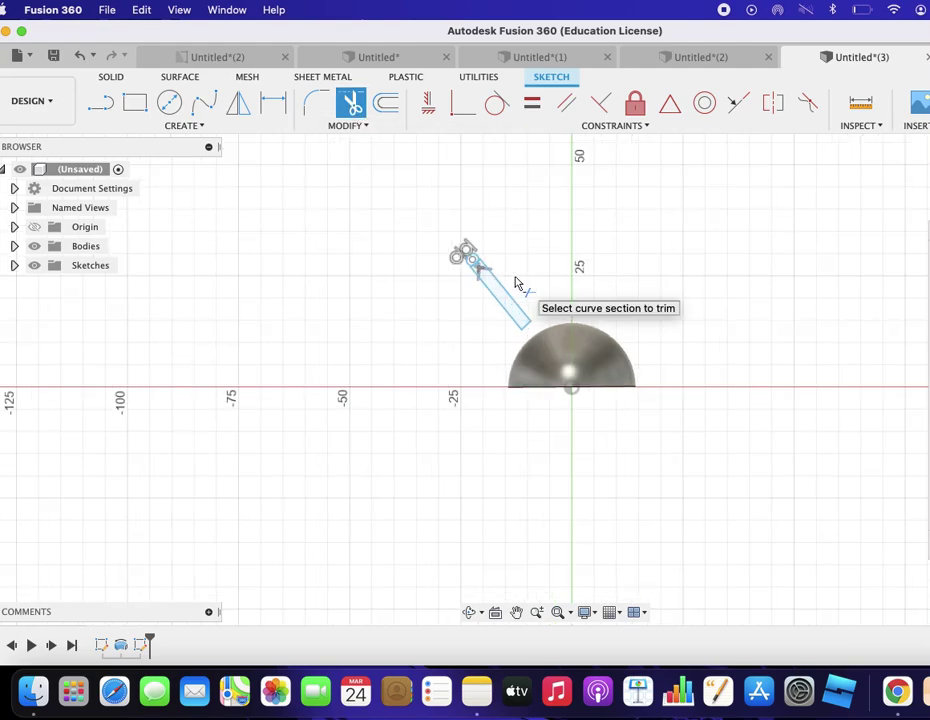
{"action": "scroll", "coordinate": [519, 288], "scroll_direction": "up", "scroll_amount": 2}
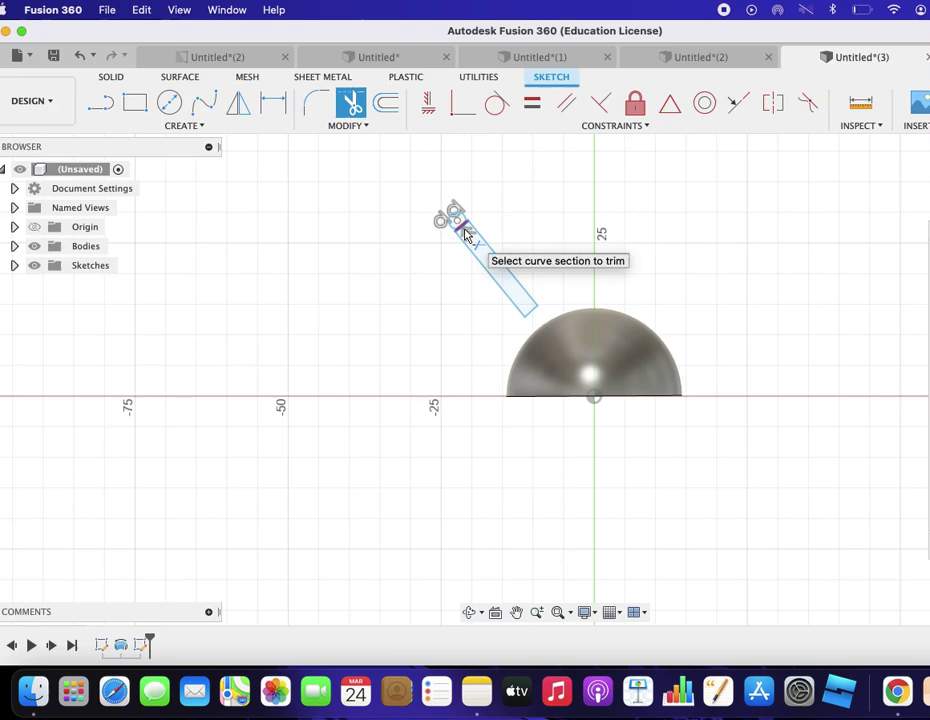
{"action": "left_click", "coordinate": [465, 235]}
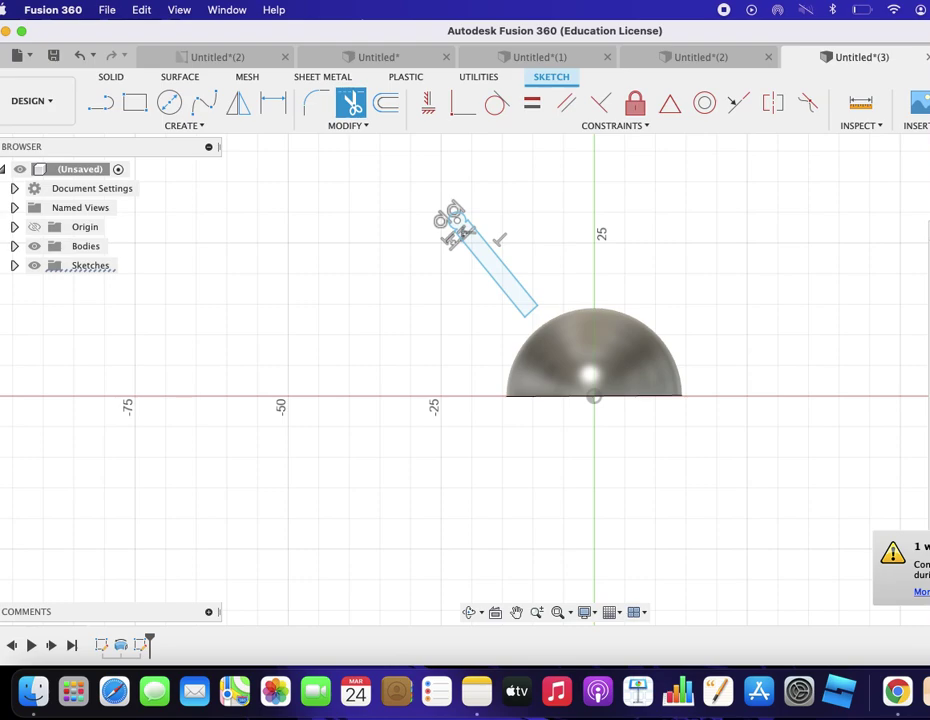
{"action": "left_click", "coordinate": [925, 102]}
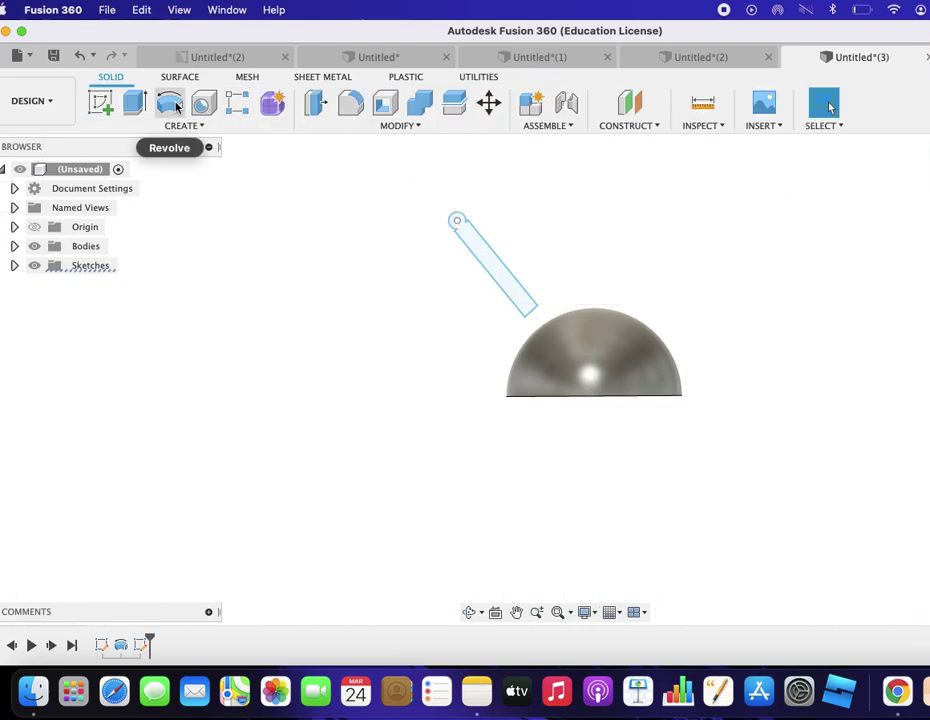
- Revolve the antenna strip 360° about its long edge into a round-tipped rod
{"action": "left_click", "coordinate": [176, 106]}
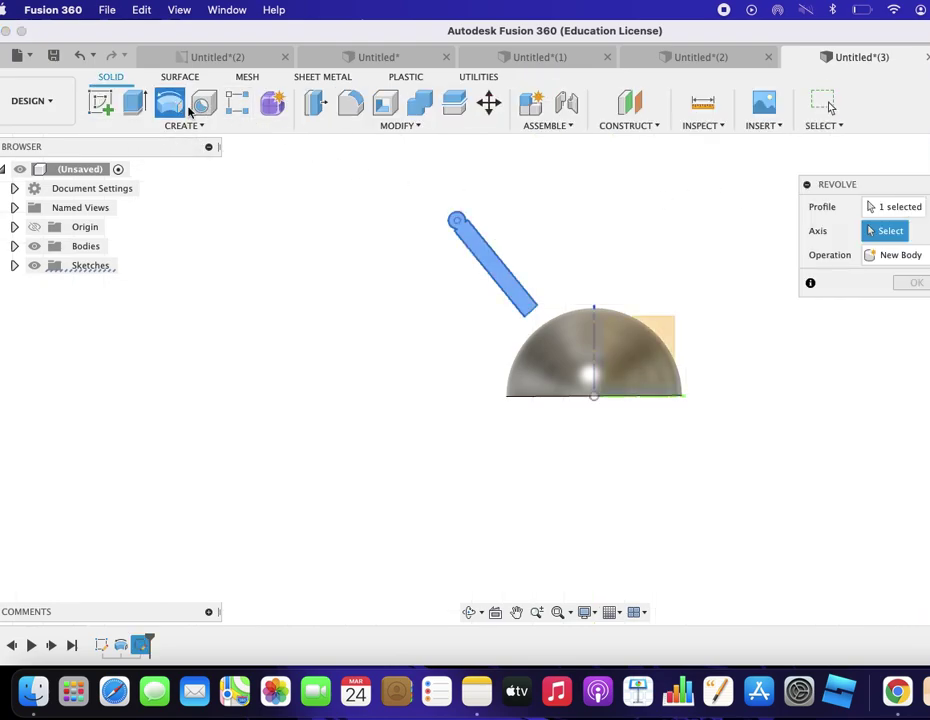
{"action": "left_click", "coordinate": [473, 249]}
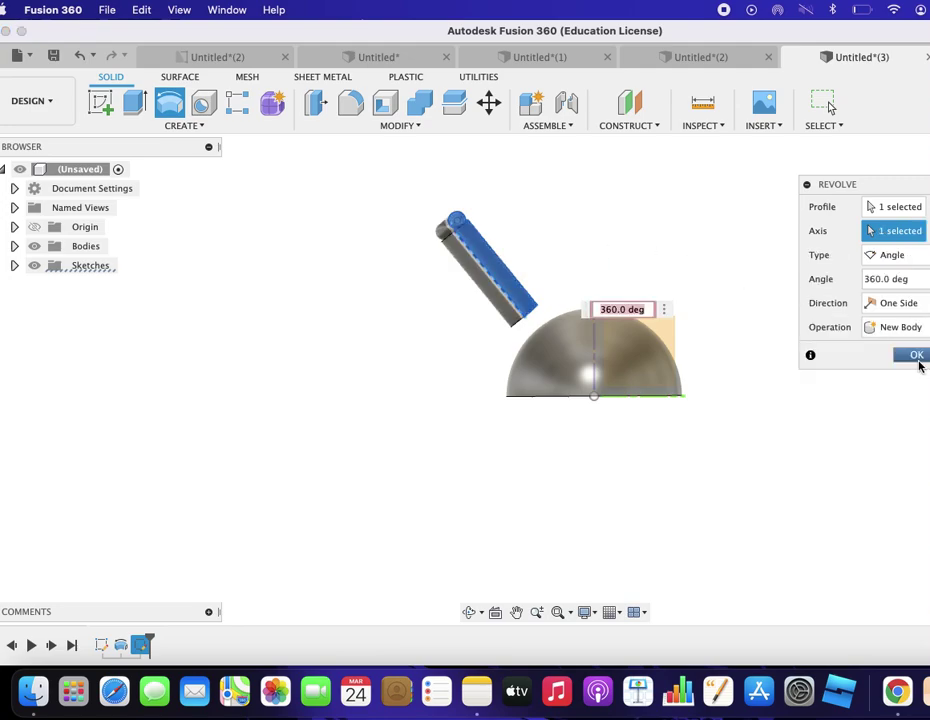
{"action": "left_click", "coordinate": [916, 355]}
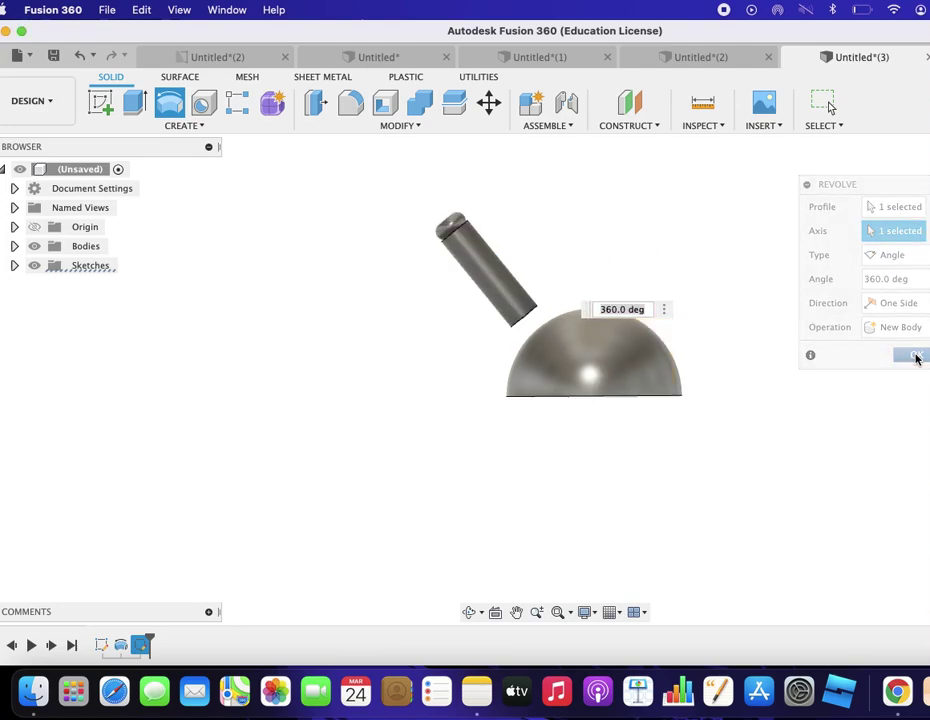
- Mirror the antenna rod as a body across the hemisphere's centre plane to the opposite side
{"action": "left_click", "coordinate": [484, 266]}
{"action": "left_click", "coordinate": [165, 126]}
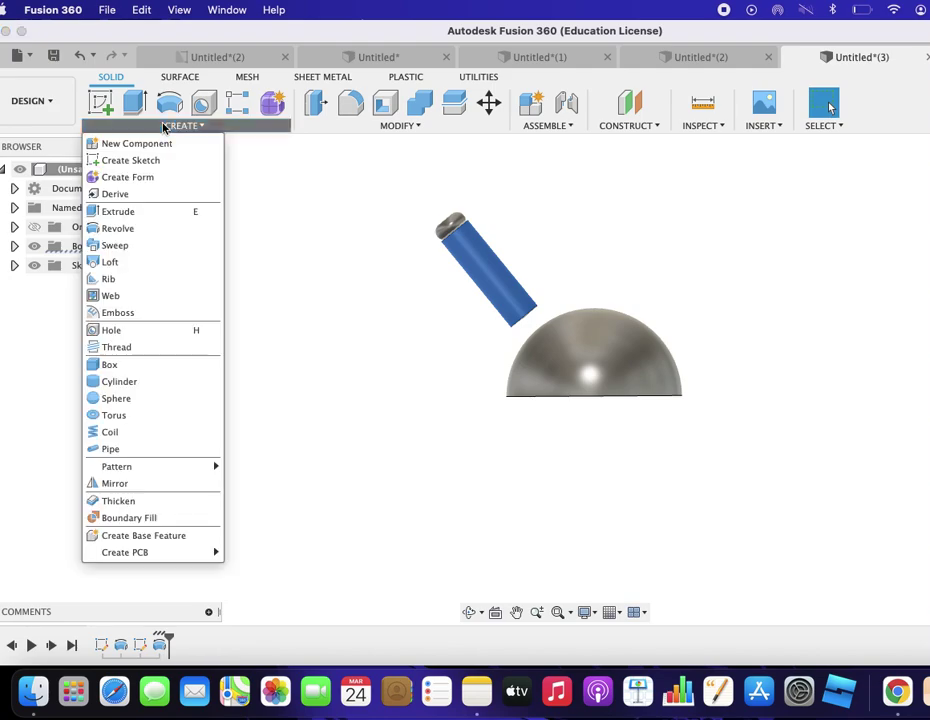
{"action": "left_click", "coordinate": [127, 489]}
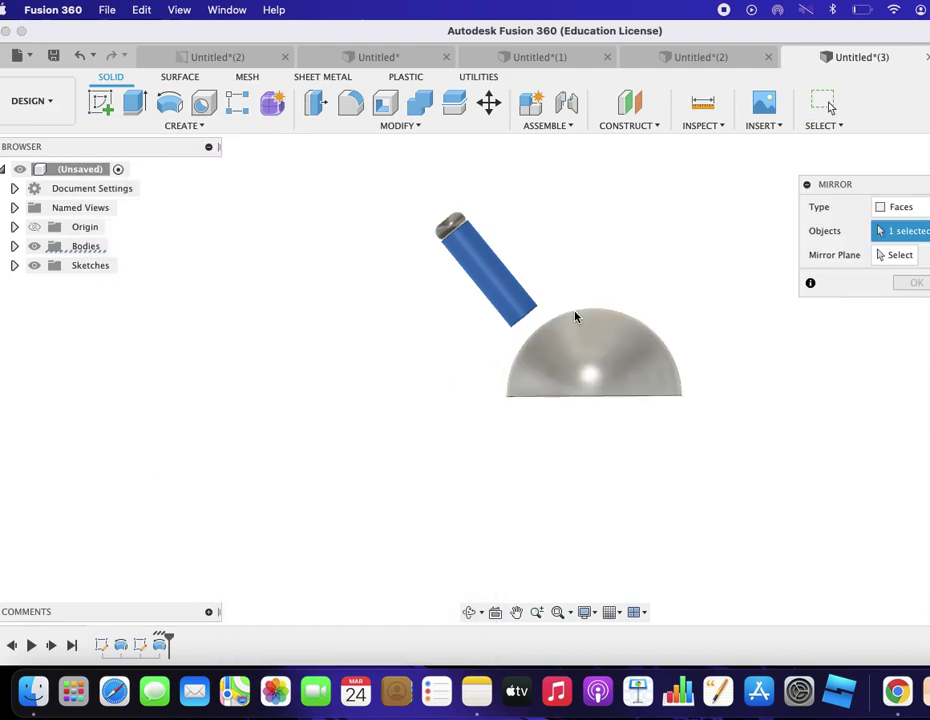
{"action": "left_click", "coordinate": [511, 289]}
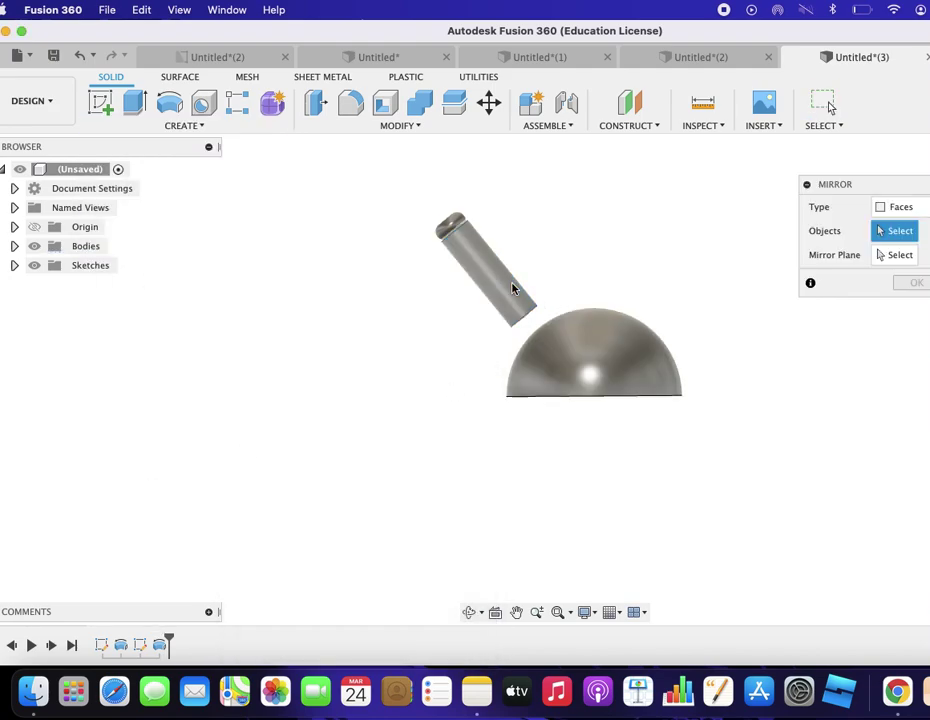
{"action": "left_click", "coordinate": [889, 214]}
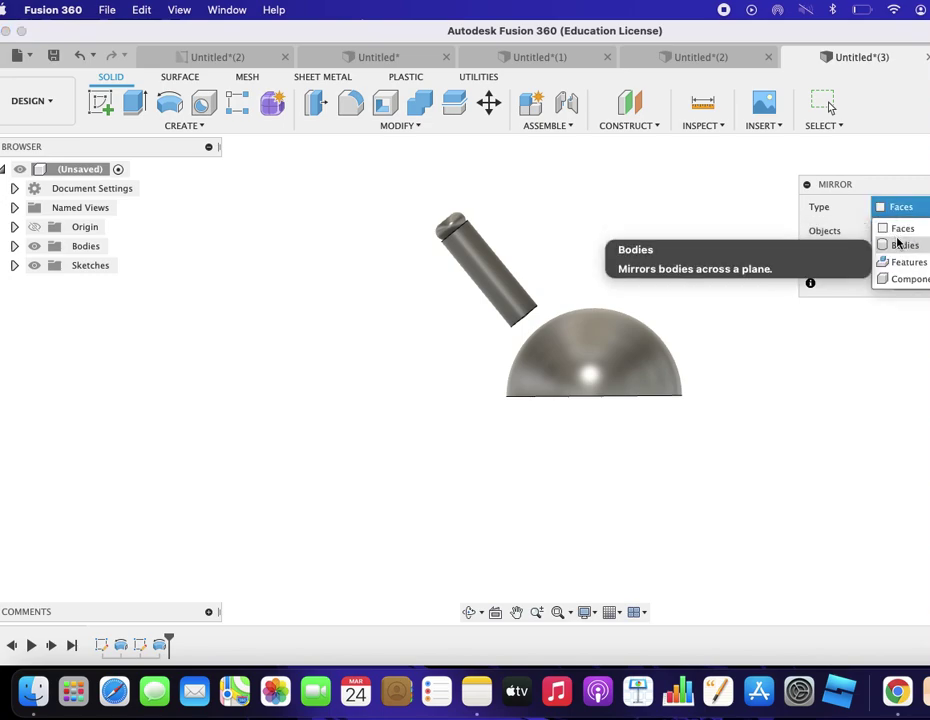
{"action": "left_click", "coordinate": [897, 242]}
{"action": "left_click", "coordinate": [490, 291]}
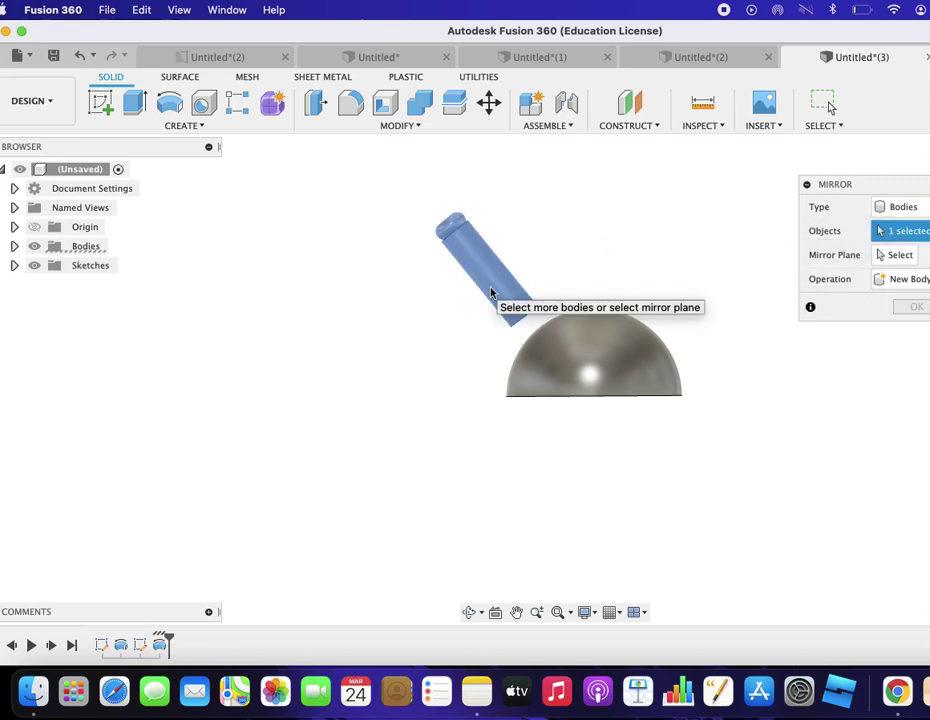
{"action": "left_click", "coordinate": [905, 259]}
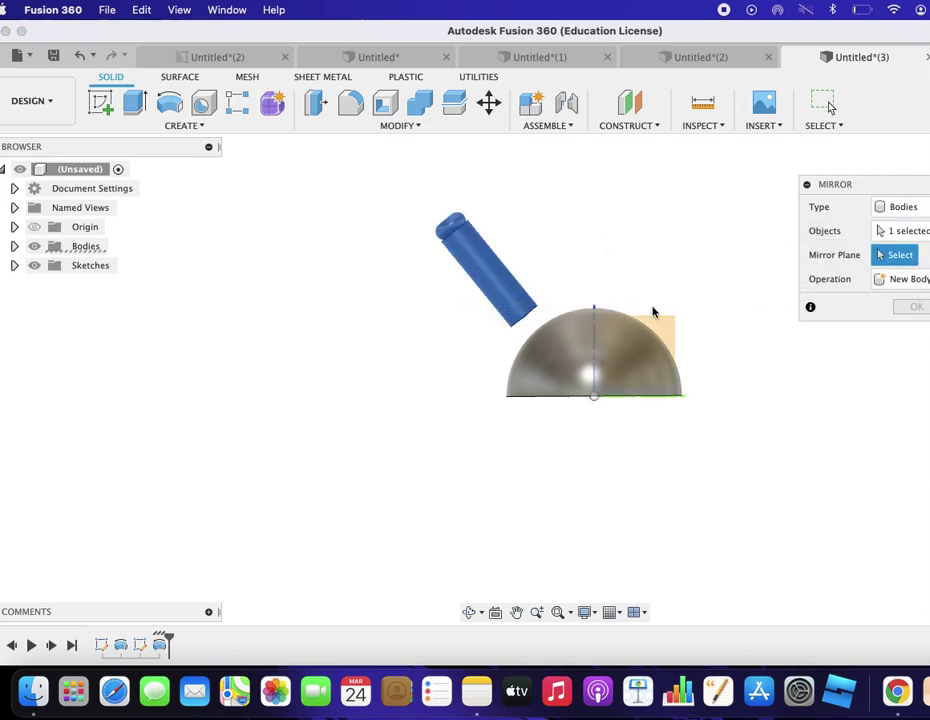
{"action": "left_click", "coordinate": [594, 317]}
{"action": "left_click", "coordinate": [925, 309]}
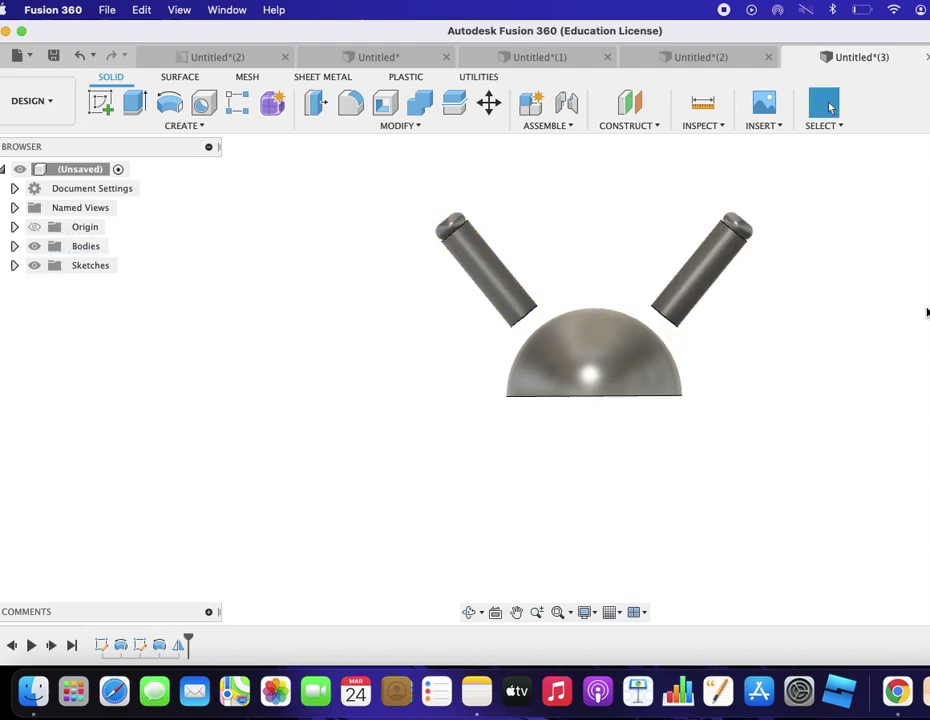
{"action": "left_click", "coordinate": [204, 104]}
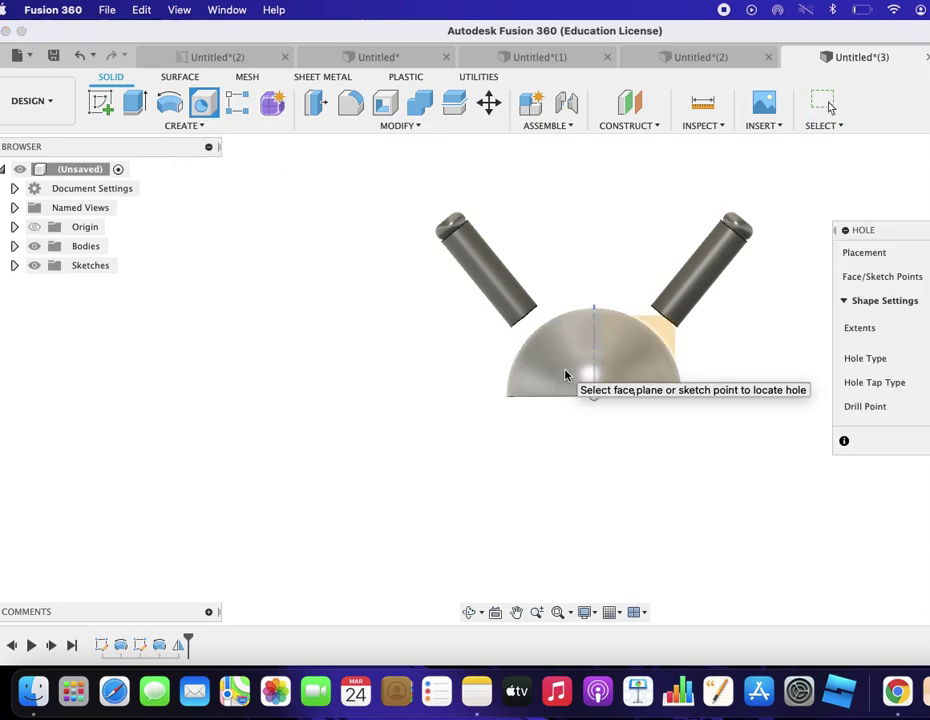
- Place a hole on the dome's front face, left of centre, as the first eye
{"action": "left_click", "coordinate": [565, 373]}
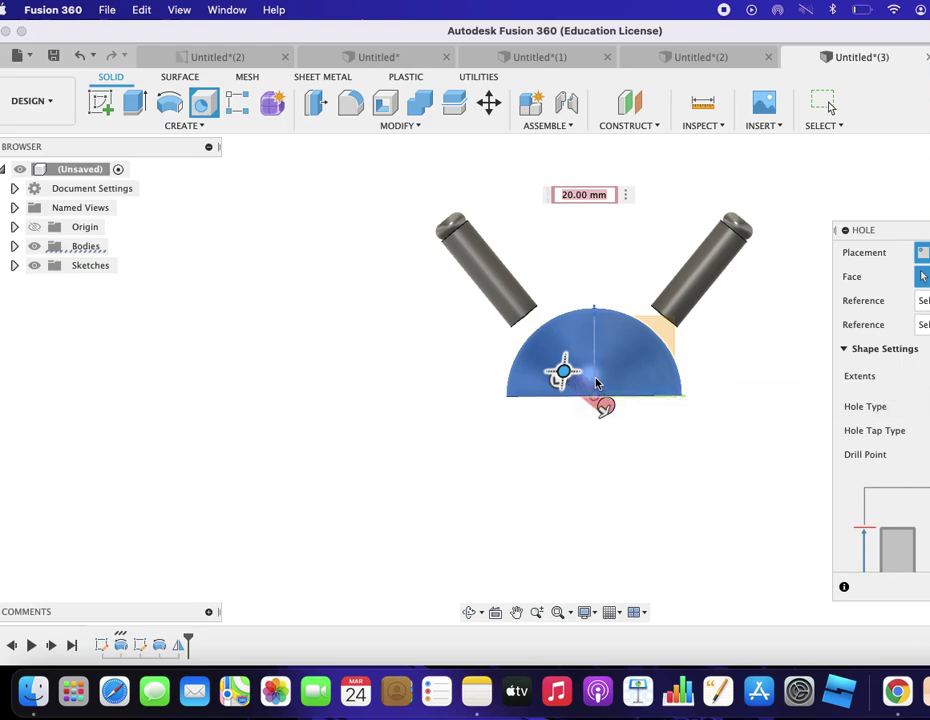
{"action": "left_click_drag", "start_coordinate": [564, 373], "coordinate": [591, 370]}
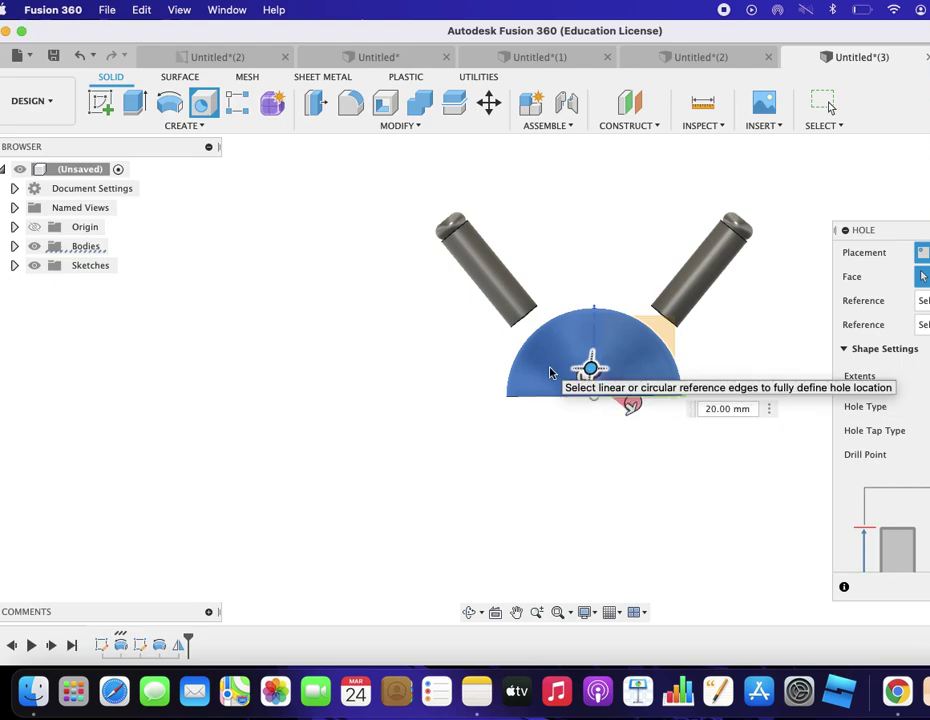
{"action": "key", "text": "Escape"}
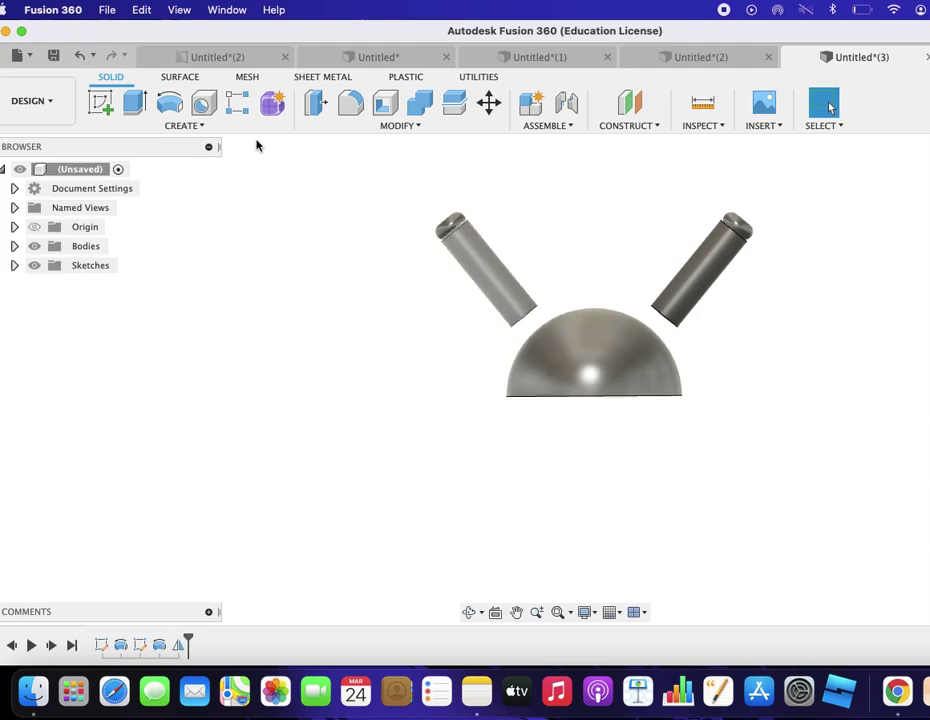
{"action": "left_click", "coordinate": [205, 104]}
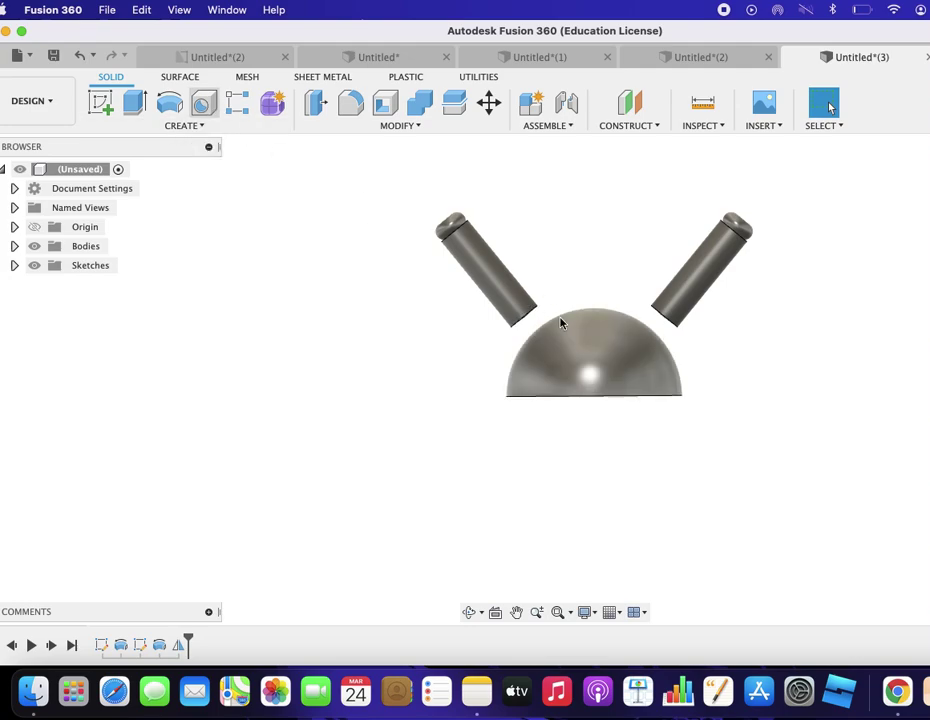
{"action": "left_click", "coordinate": [556, 367]}
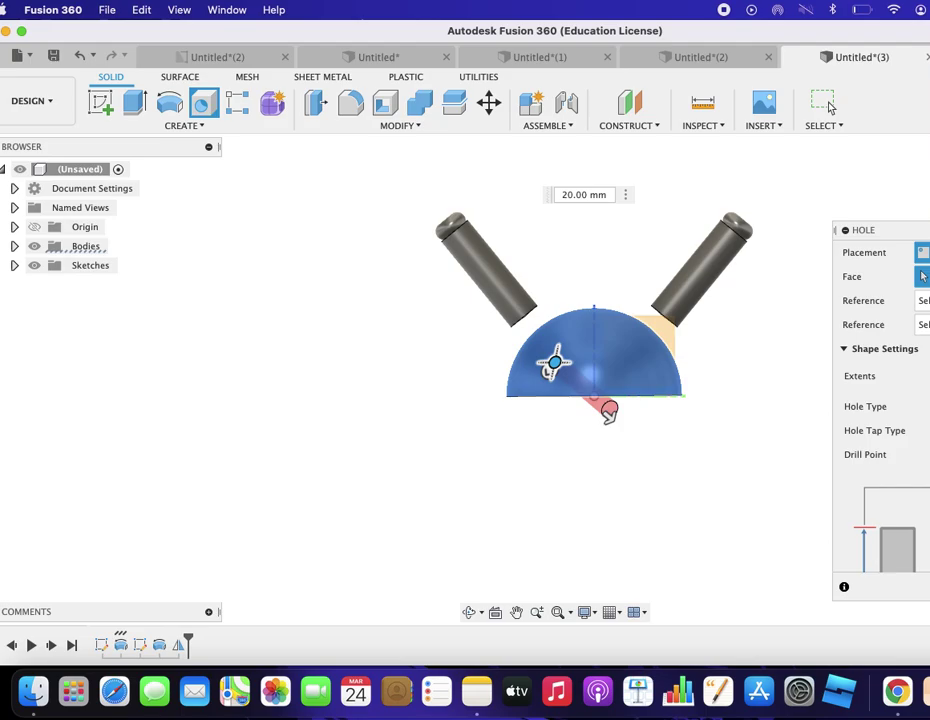
{"action": "left_click", "coordinate": [829, 105]}
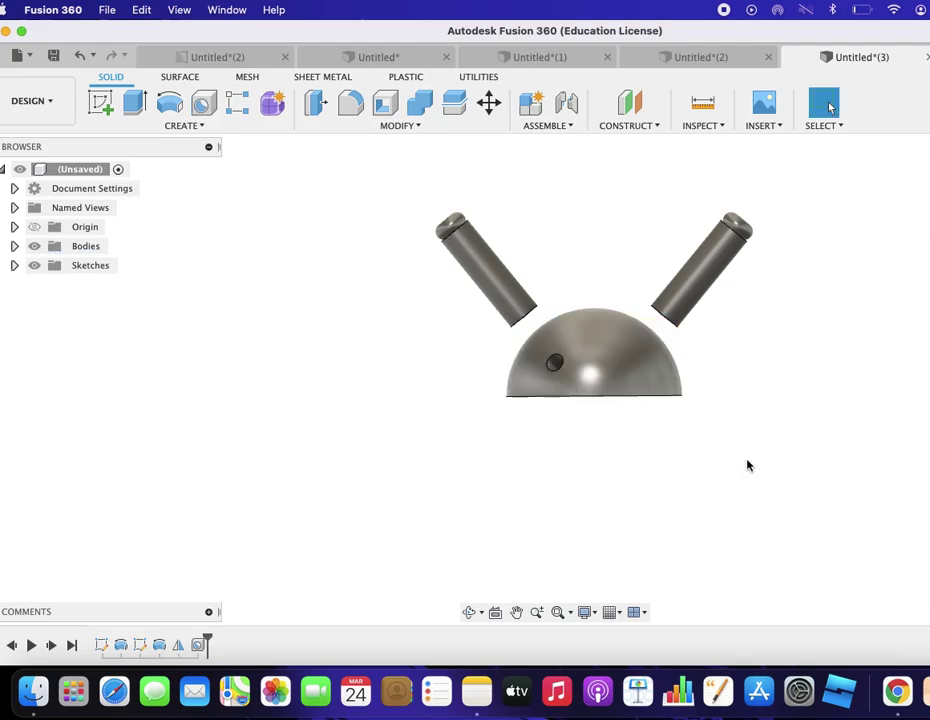
- Mirror the eye hole's inner face across the dome's centre plane to form the right eye
{"action": "left_click", "coordinate": [198, 128]}
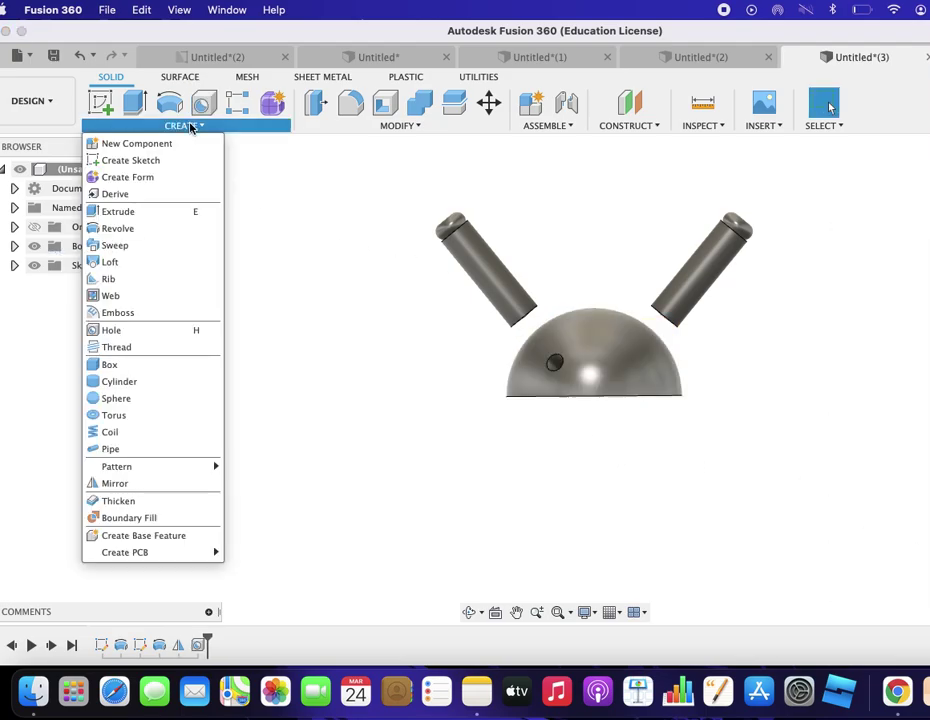
{"action": "left_click", "coordinate": [151, 487]}
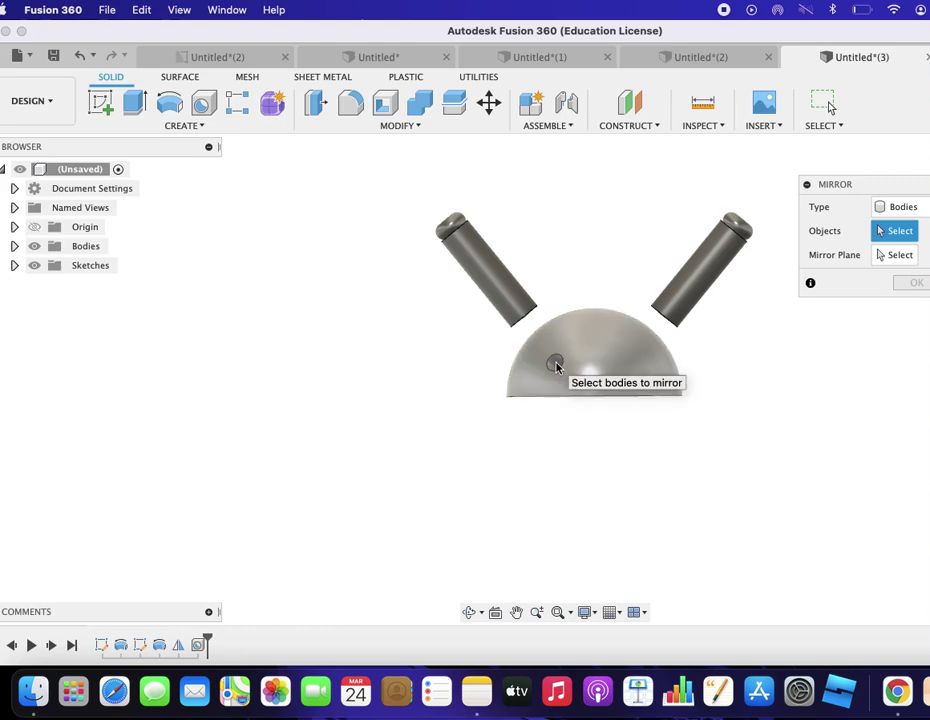
{"action": "left_click", "coordinate": [903, 214]}
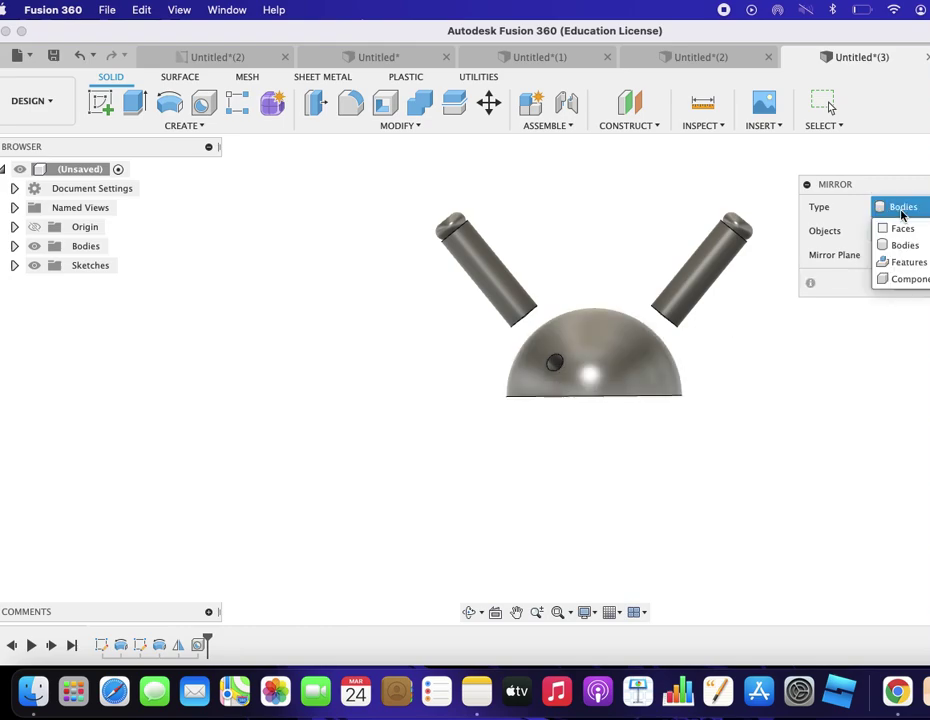
{"action": "left_click", "coordinate": [903, 228]}
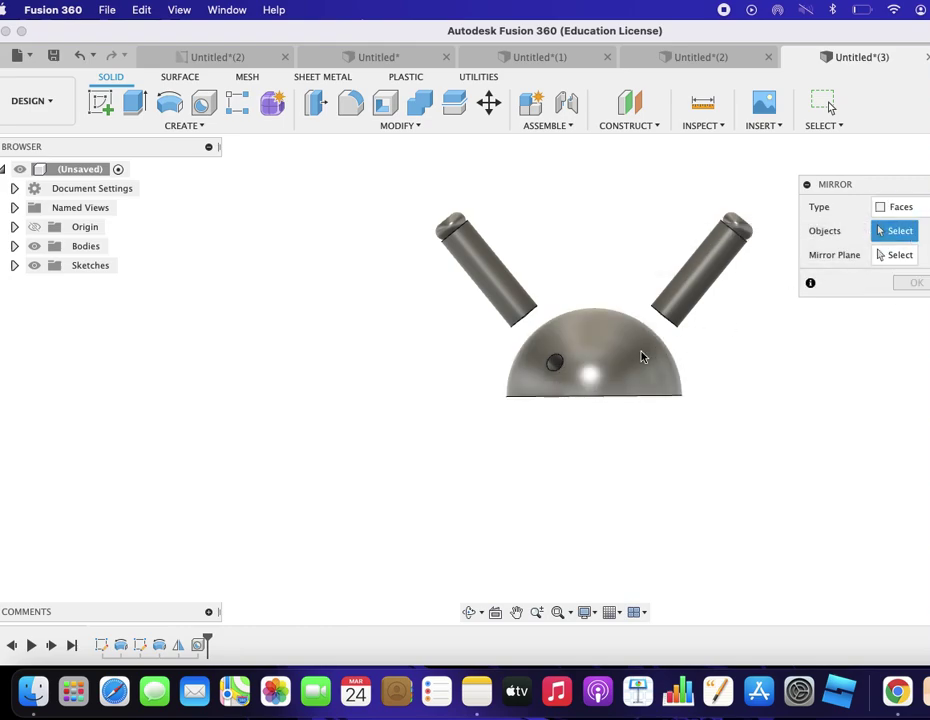
{"action": "left_click", "coordinate": [556, 366]}
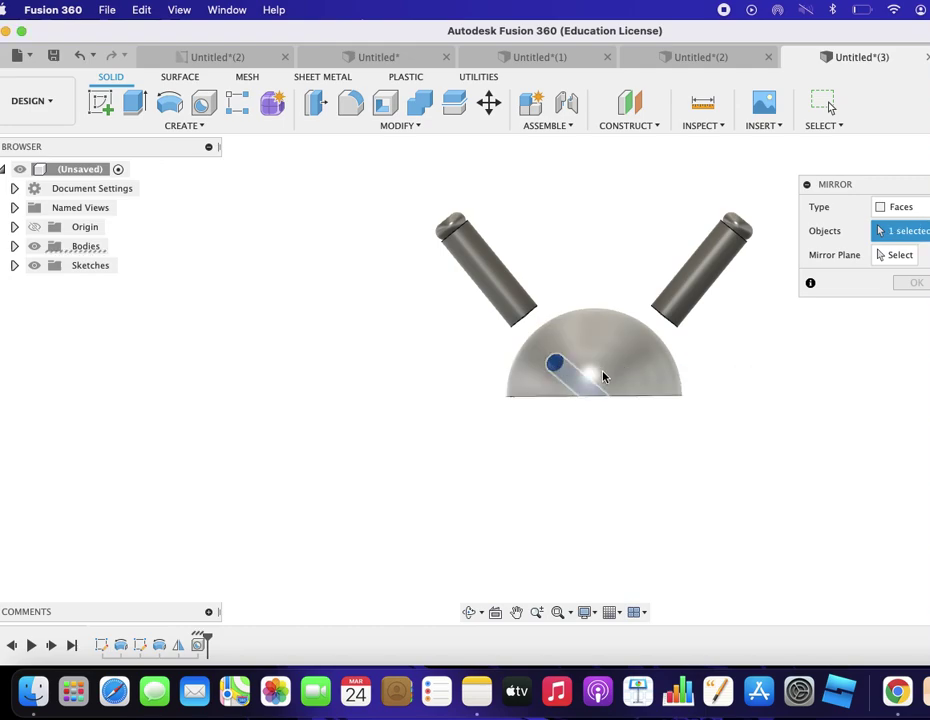
{"action": "left_click", "coordinate": [893, 255]}
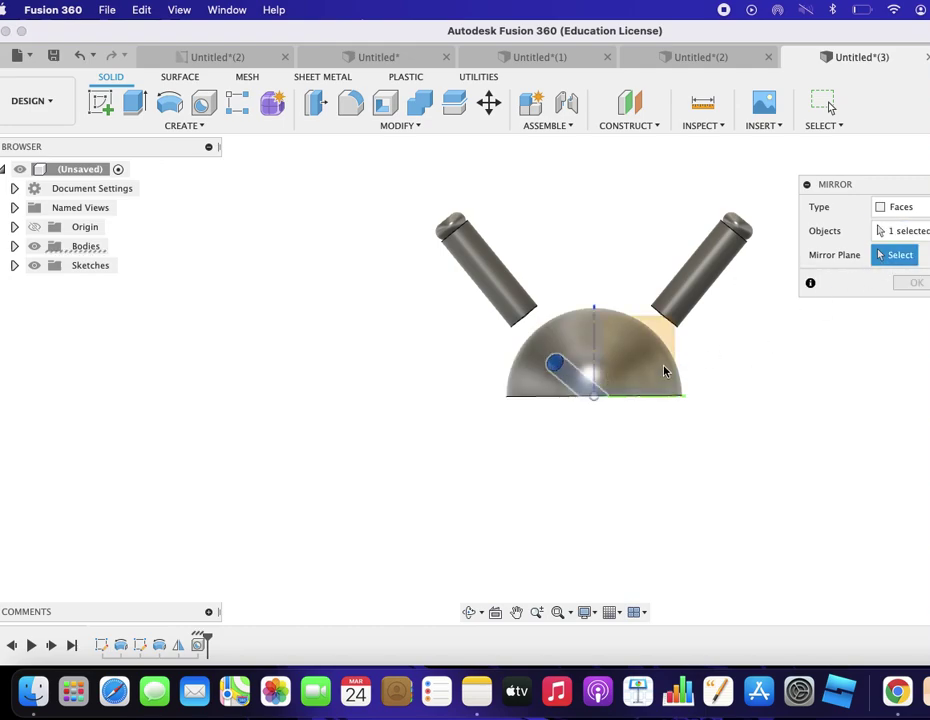
{"action": "left_click", "coordinate": [593, 385]}
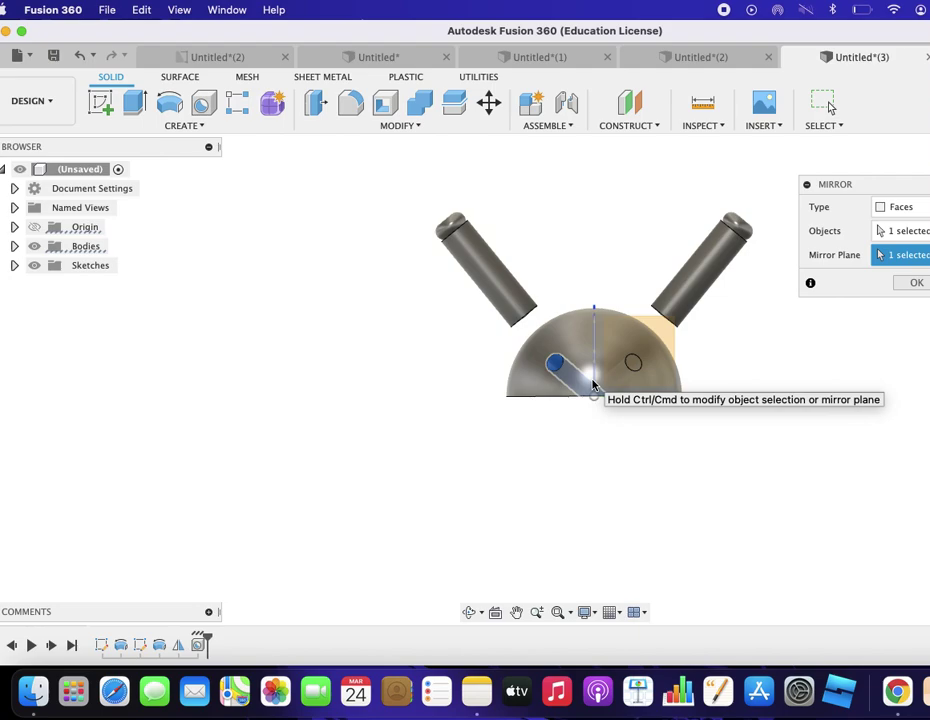
{"action": "left_click", "coordinate": [916, 284]}
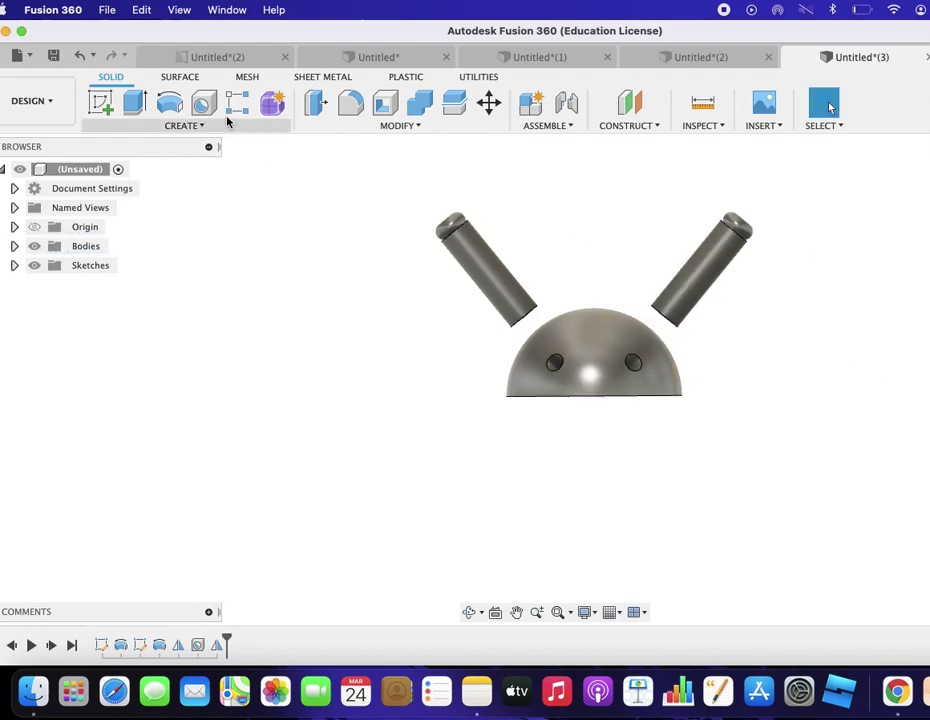
{"action": "left_click", "coordinate": [172, 126]}
- Create a 20 mm diameter, 5 mm tall cylinder below the head, then undo it
{"action": "left_click", "coordinate": [160, 160]}
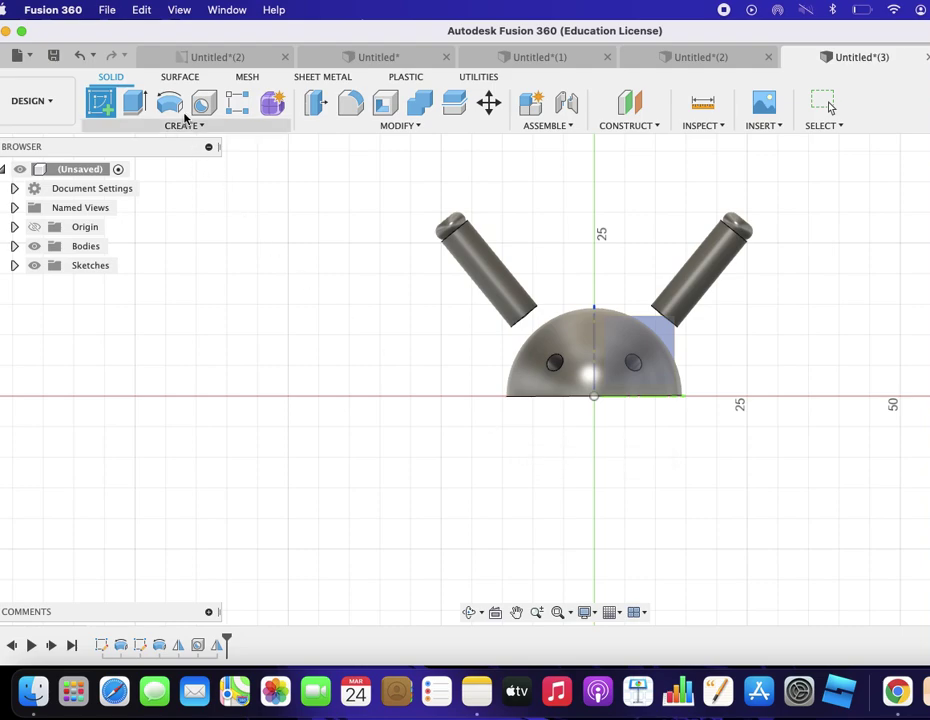
{"action": "left_click", "coordinate": [183, 125]}
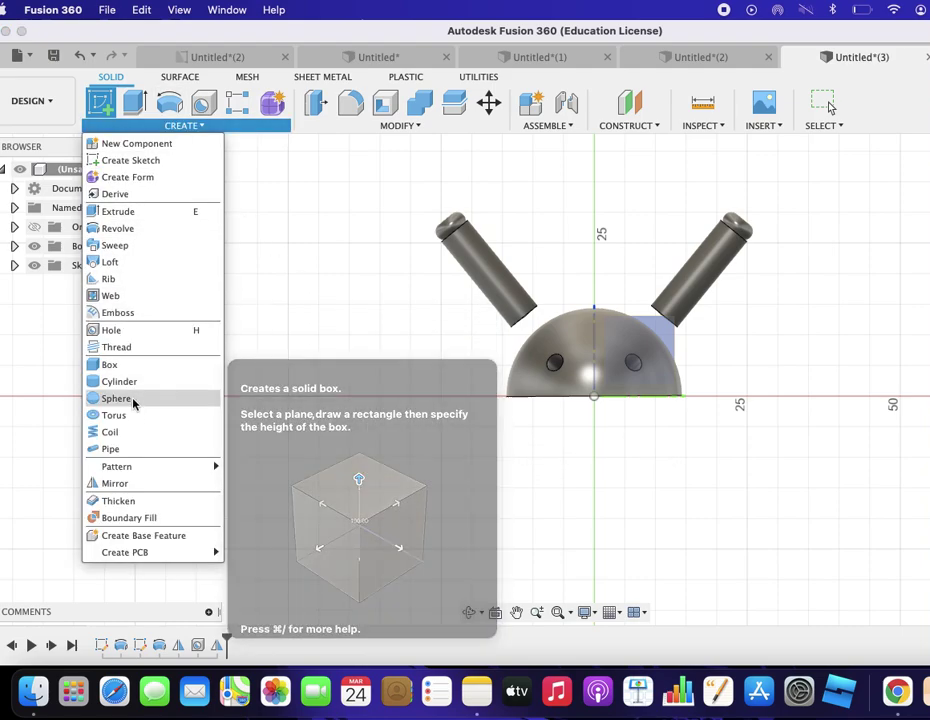
{"action": "left_click", "coordinate": [124, 383]}
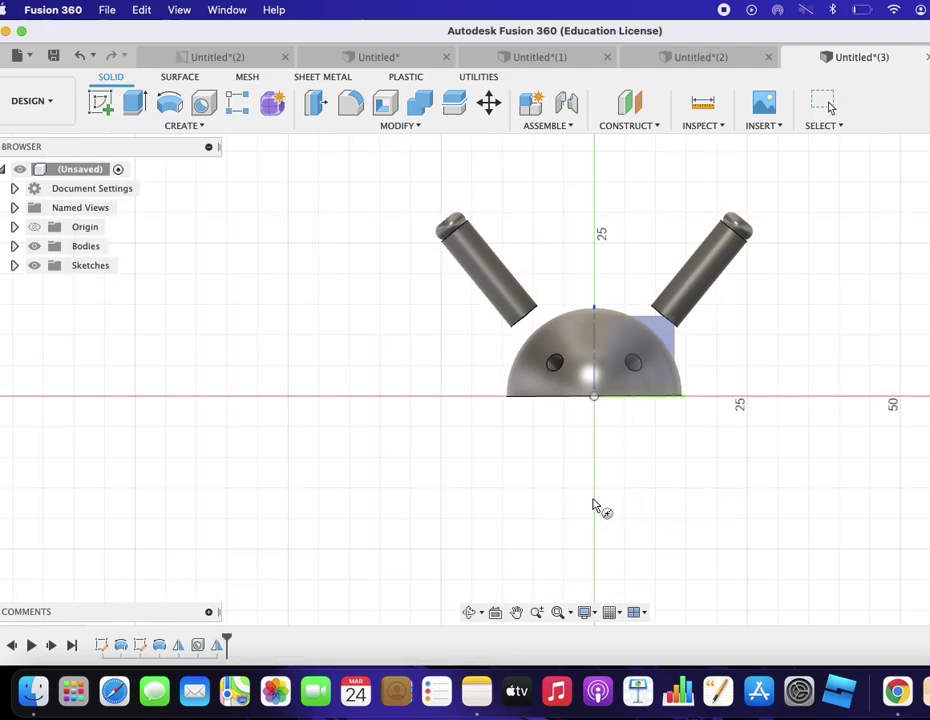
{"action": "left_click", "coordinate": [595, 502]}
{"action": "left_click", "coordinate": [594, 500]}
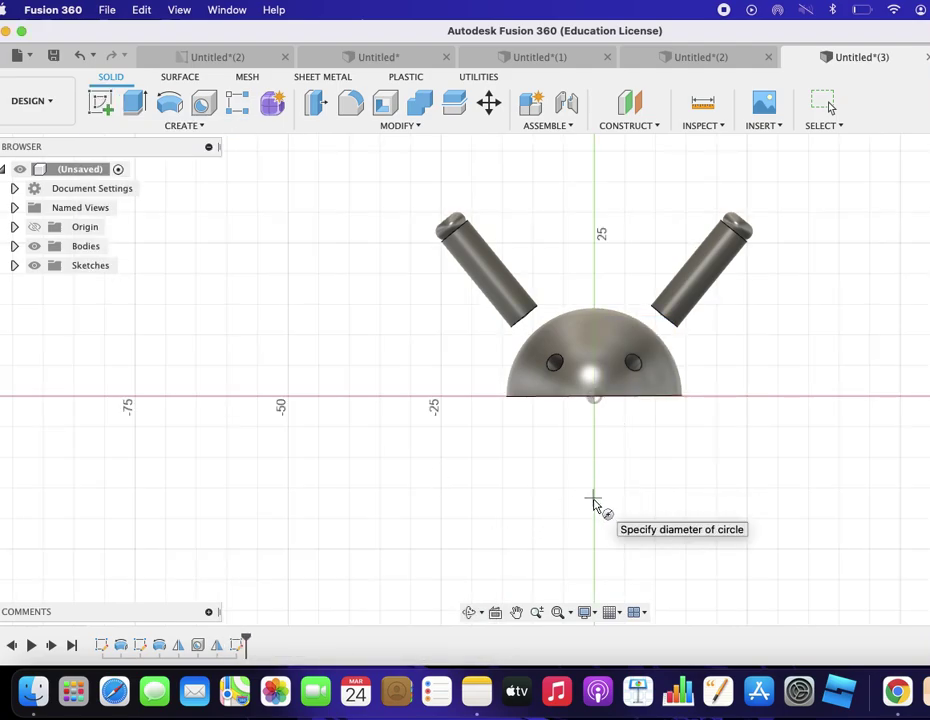
{"action": "left_click", "coordinate": [597, 541]}
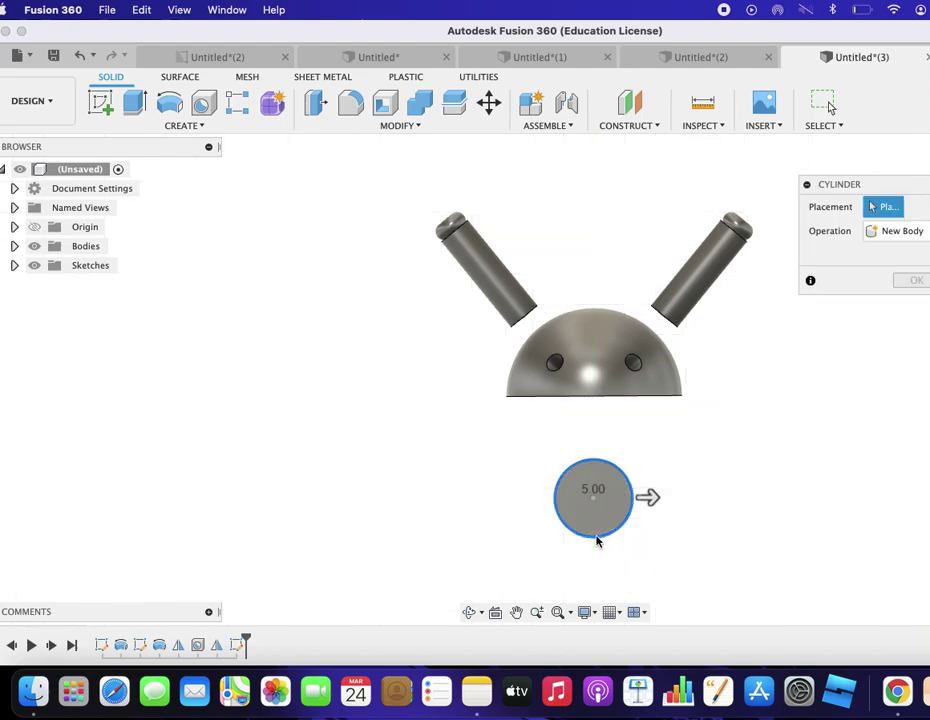
{"action": "type", "text": "20"}
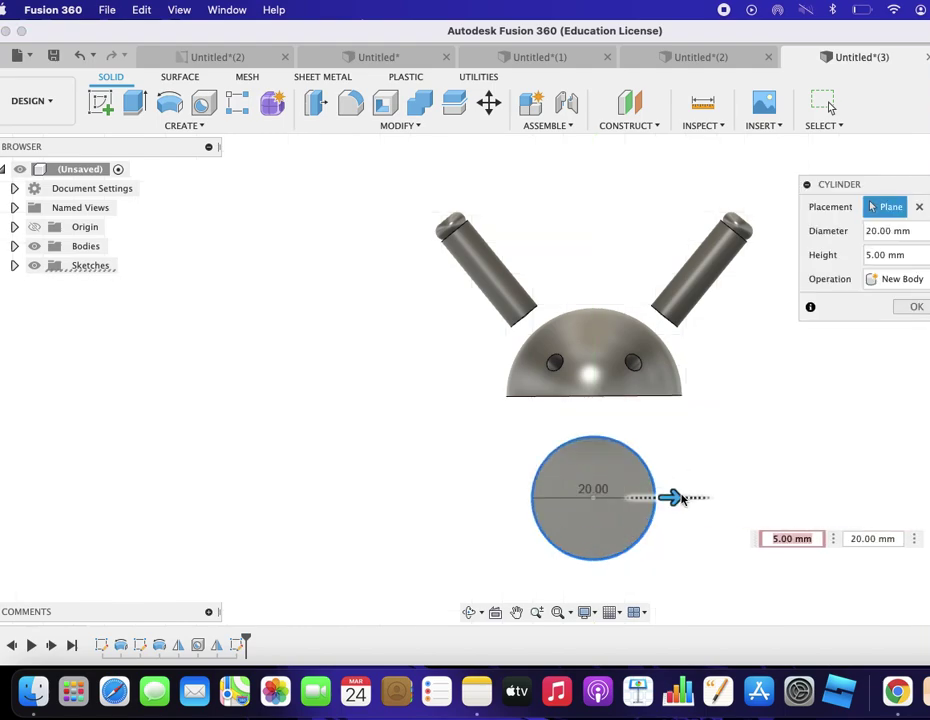
{"action": "key", "text": "Tab"}
{"action": "key", "text": "Return"}
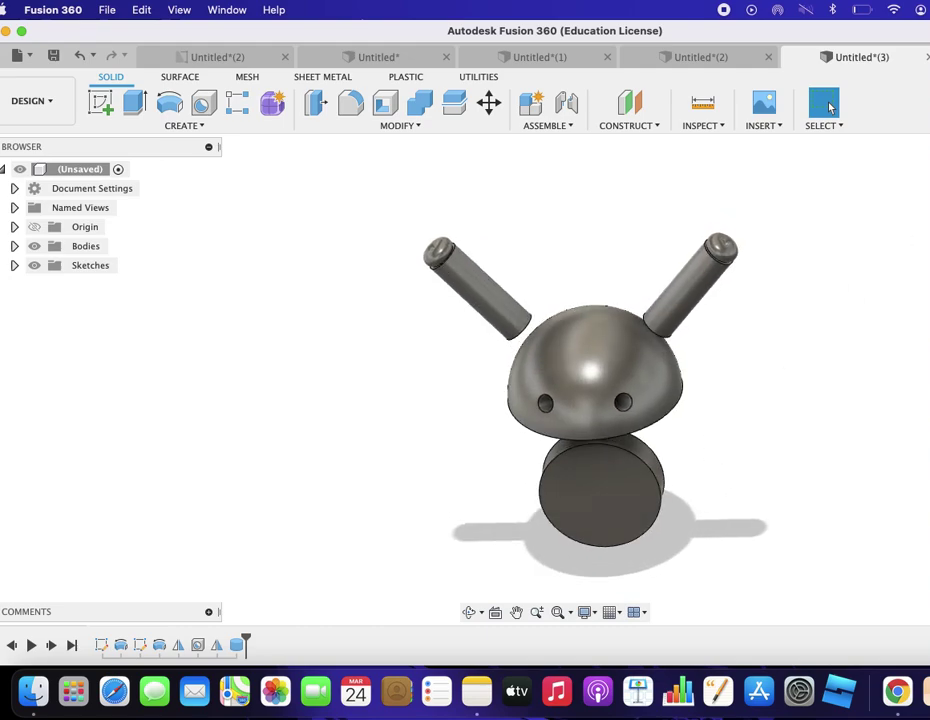
{"action": "key", "text": "super+z"}
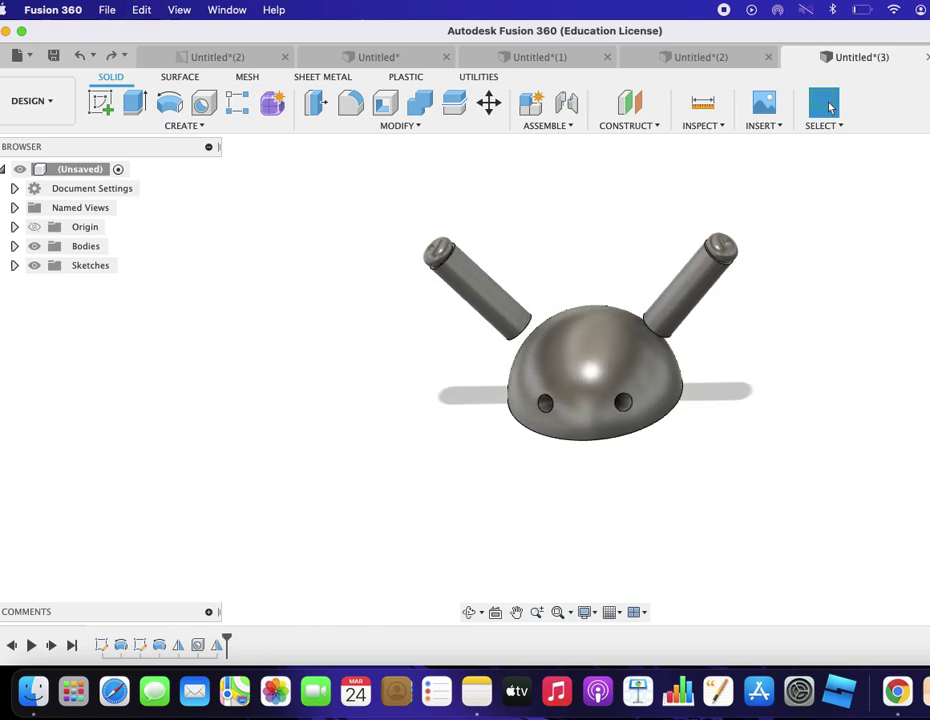